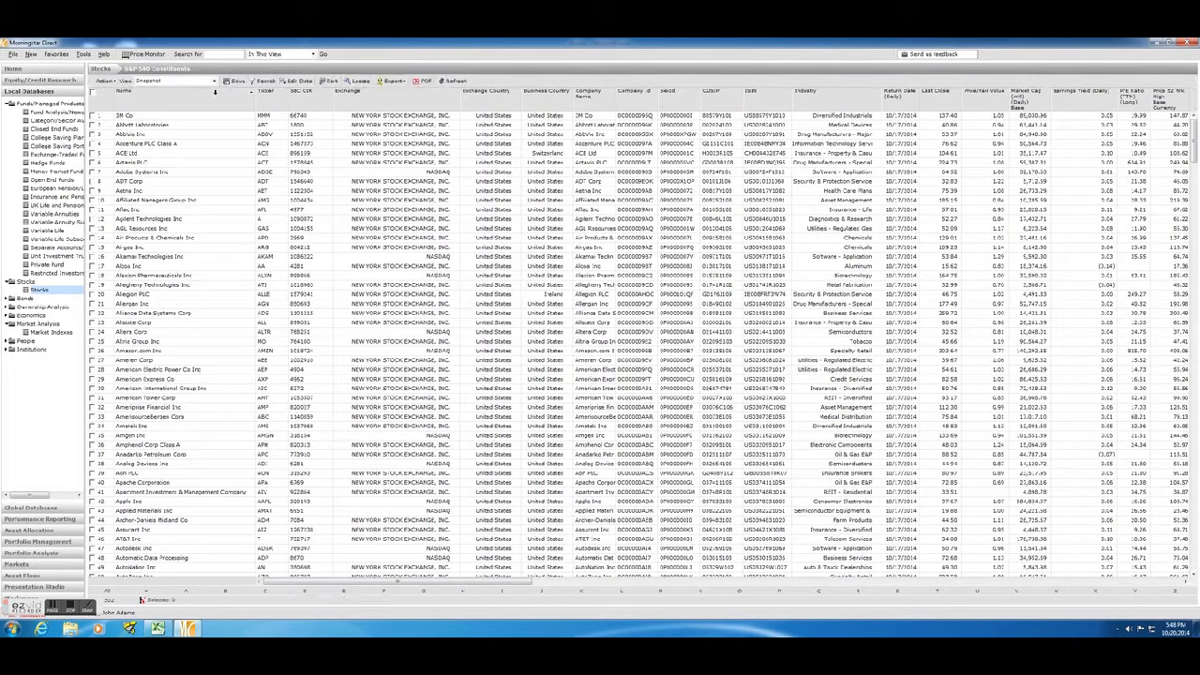
Filter the S&P 500 constituents list to the stock with ticker BMS.
left_click(262, 81)
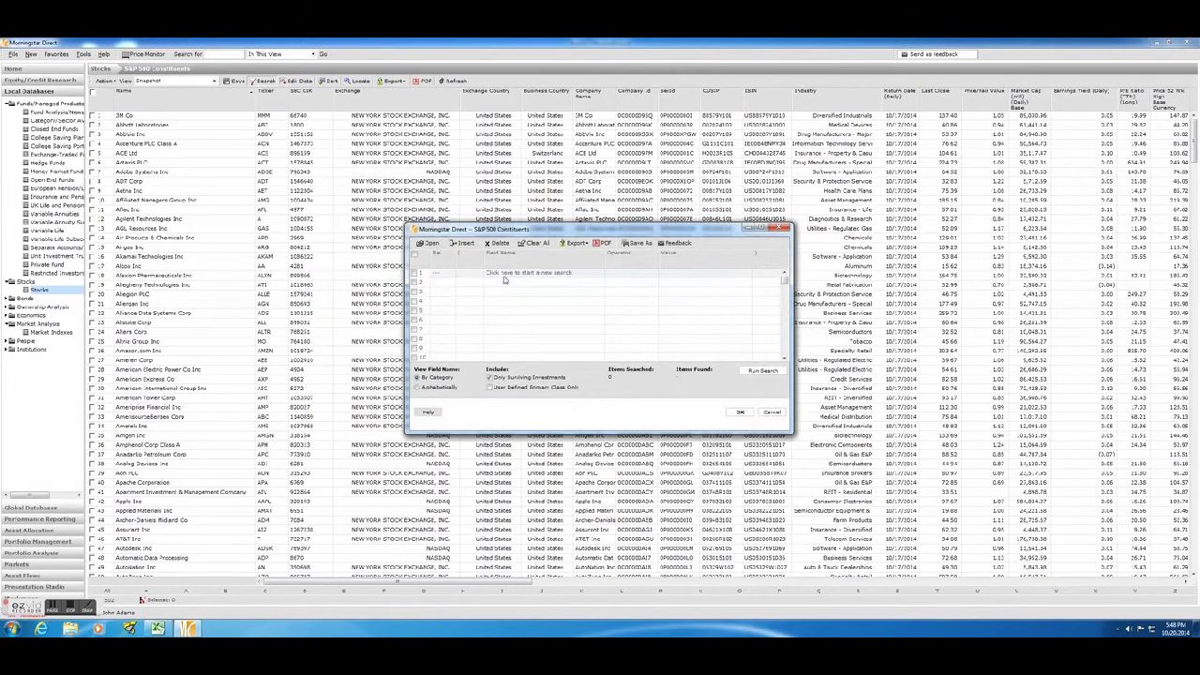
left_click(505, 279)
left_click(505, 284)
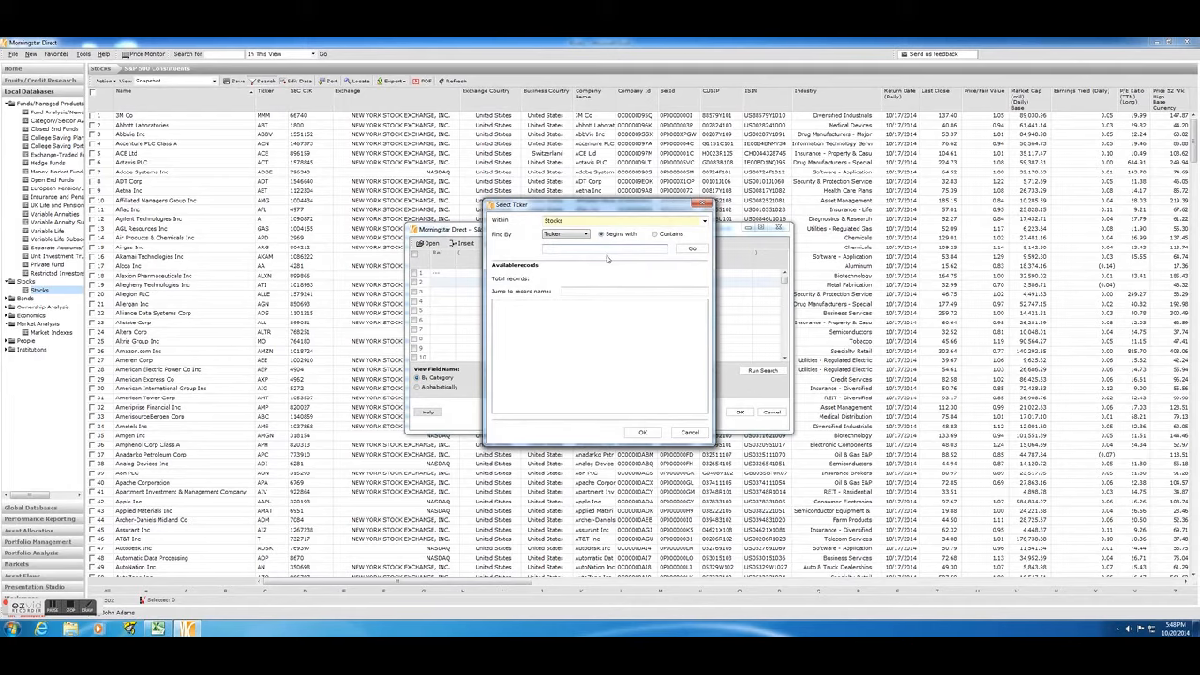
type("cms")
left_click(679, 251)
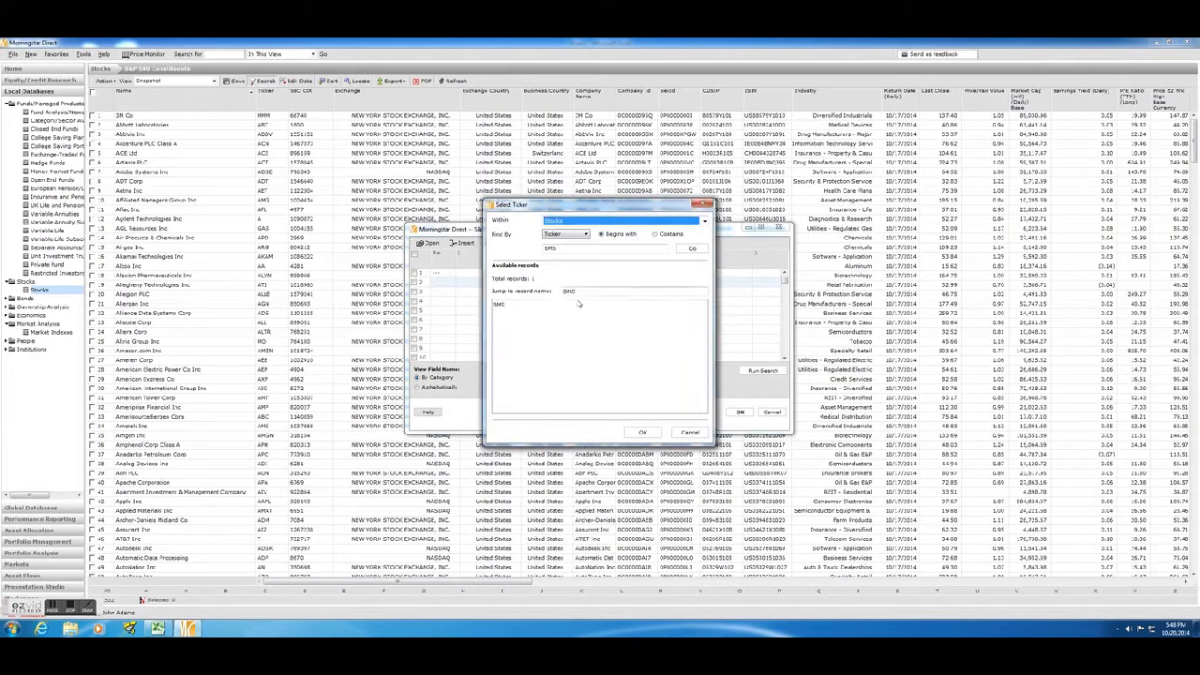
left_click(512, 306)
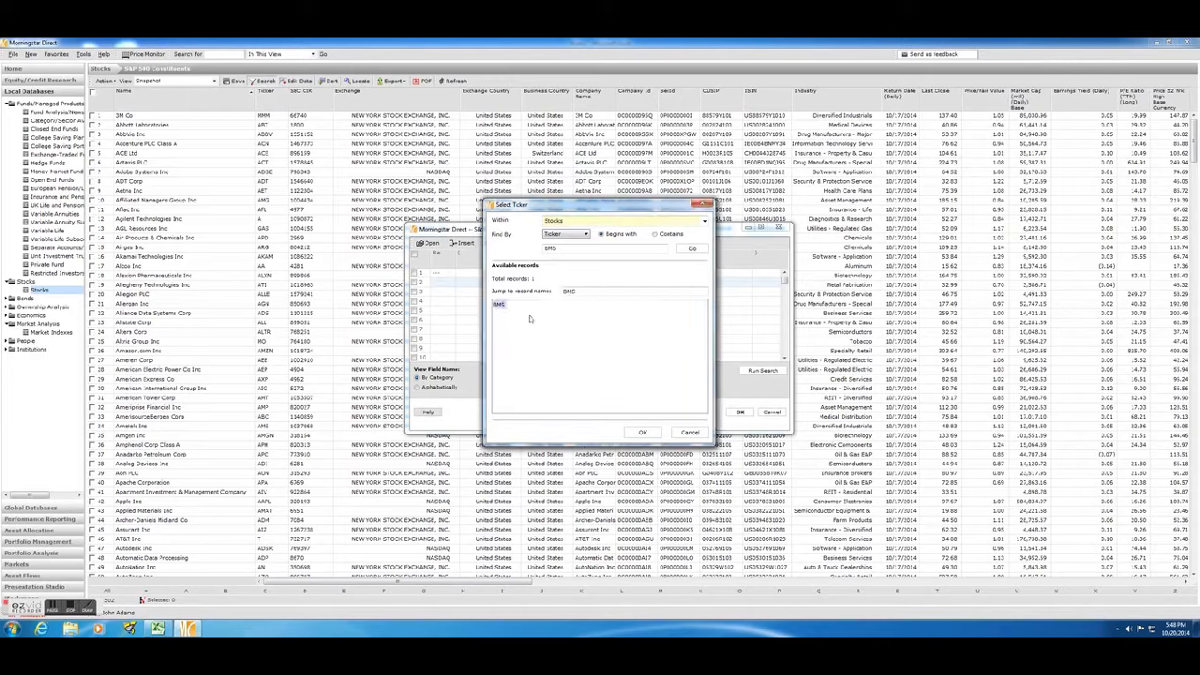
left_click(642, 434)
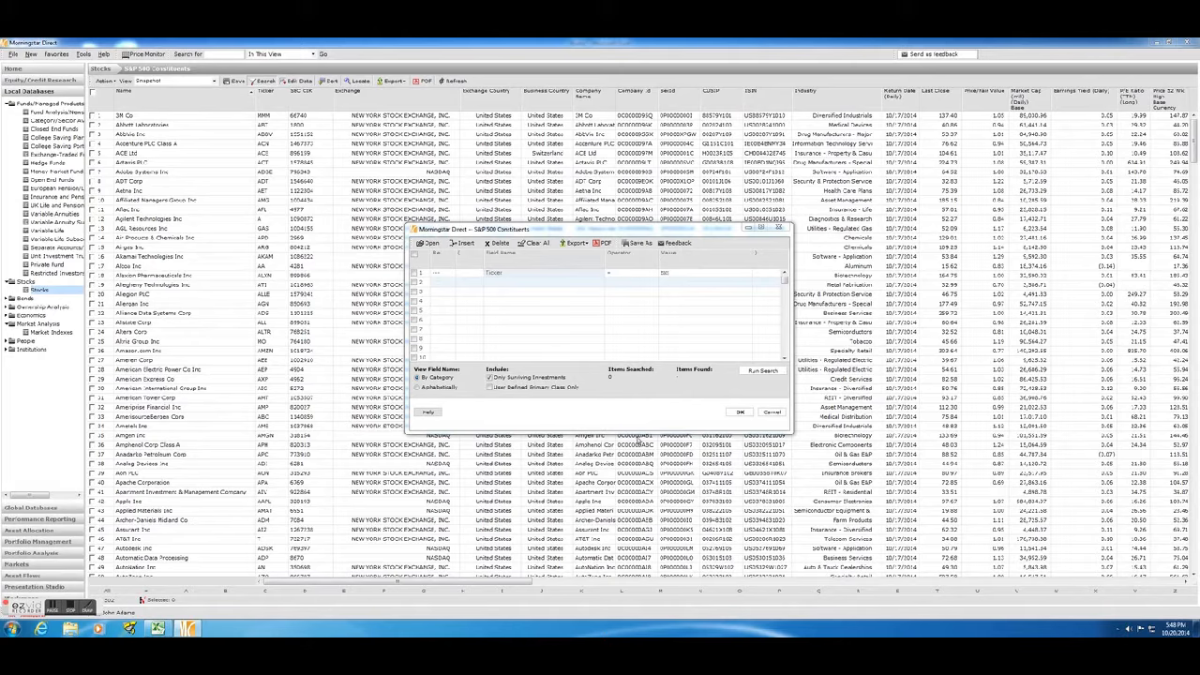
left_click(750, 372)
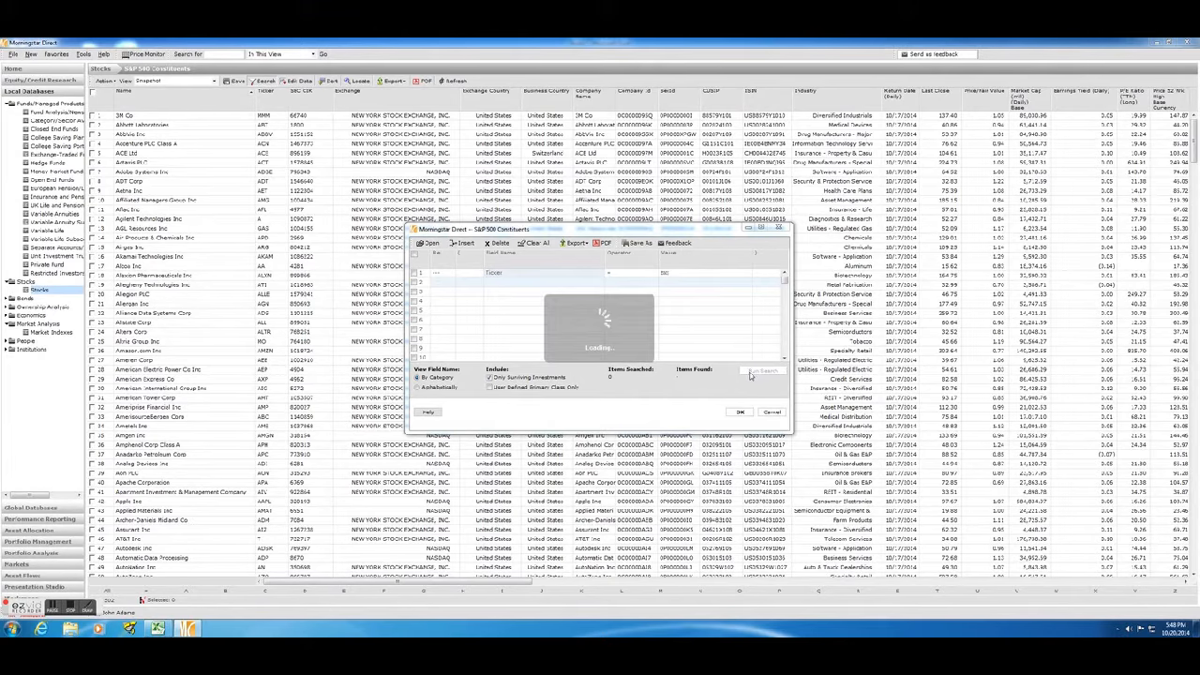
left_click(740, 413)
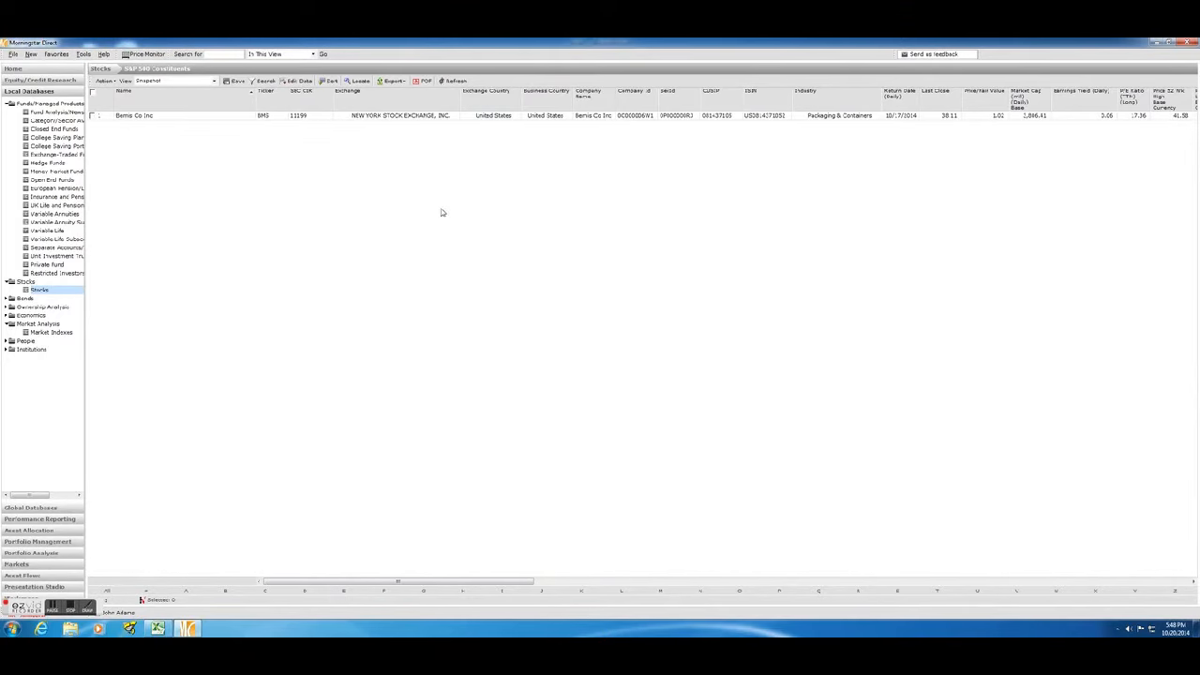
Clear the selected data points and add Monthly Return from the Historical Price and Return Data view.
left_click(298, 80)
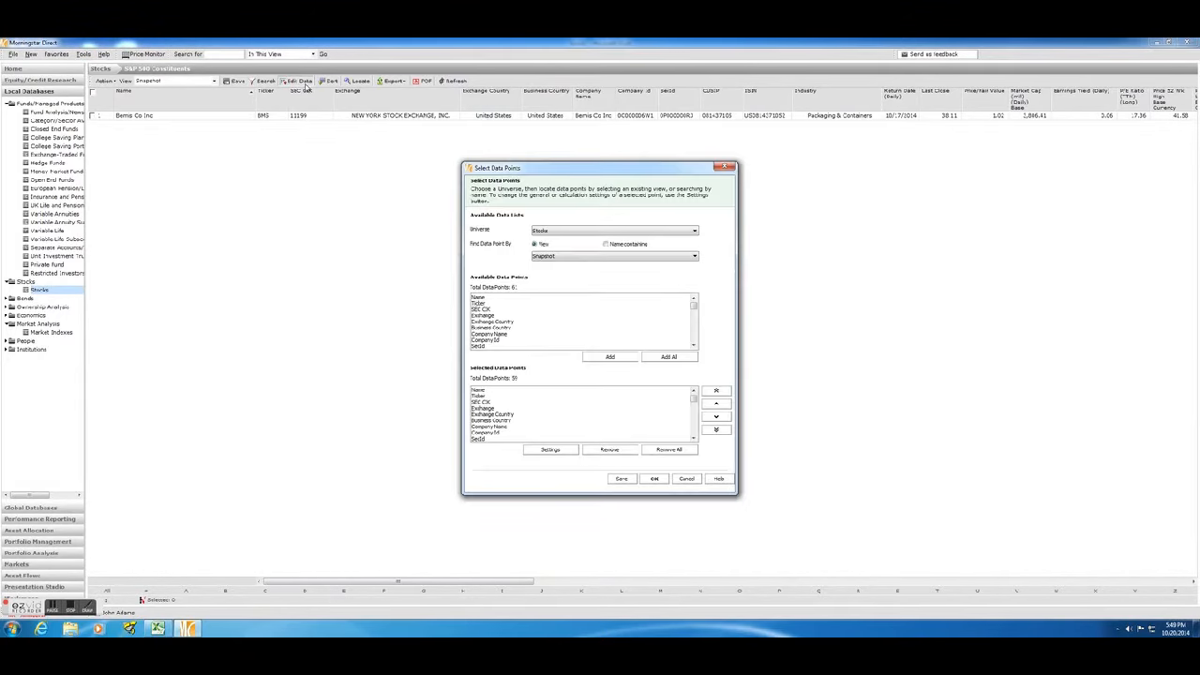
left_click(669, 449)
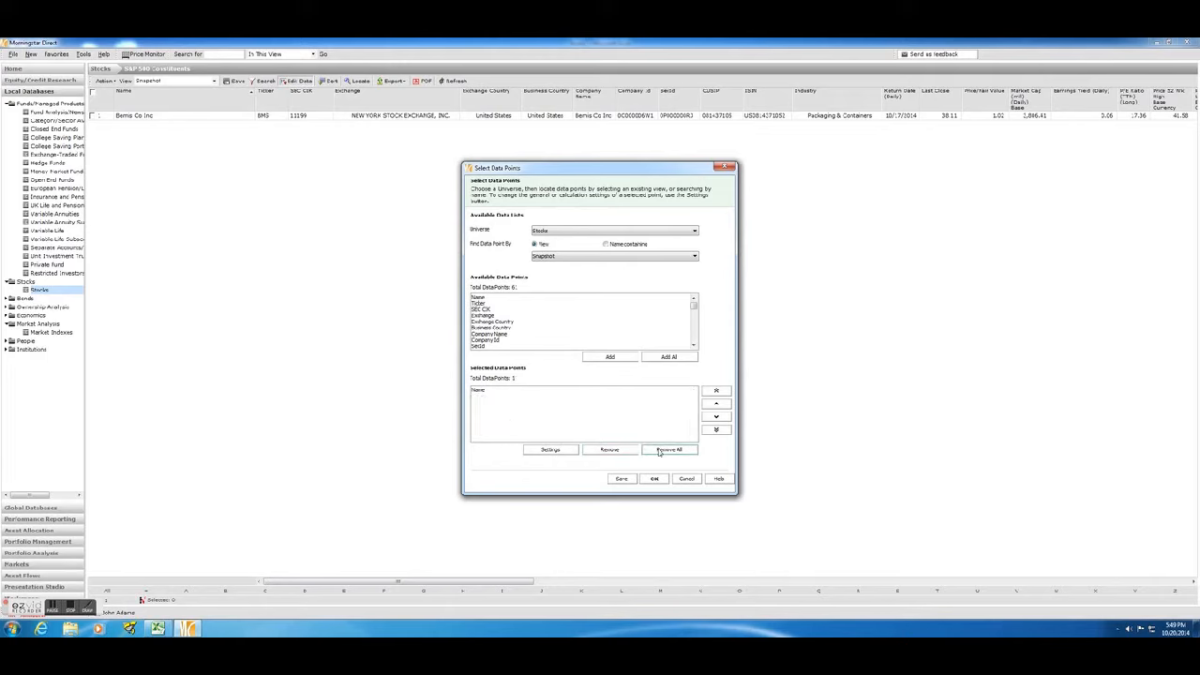
left_click(553, 256)
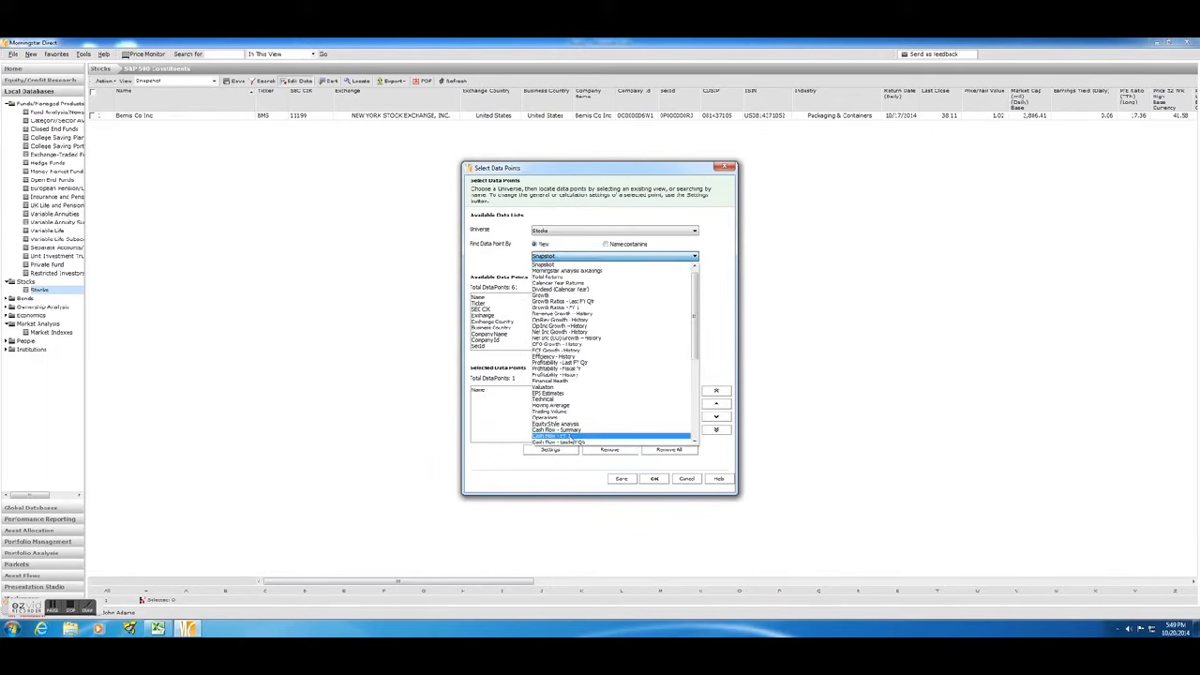
scroll(563, 430, "down", 9)
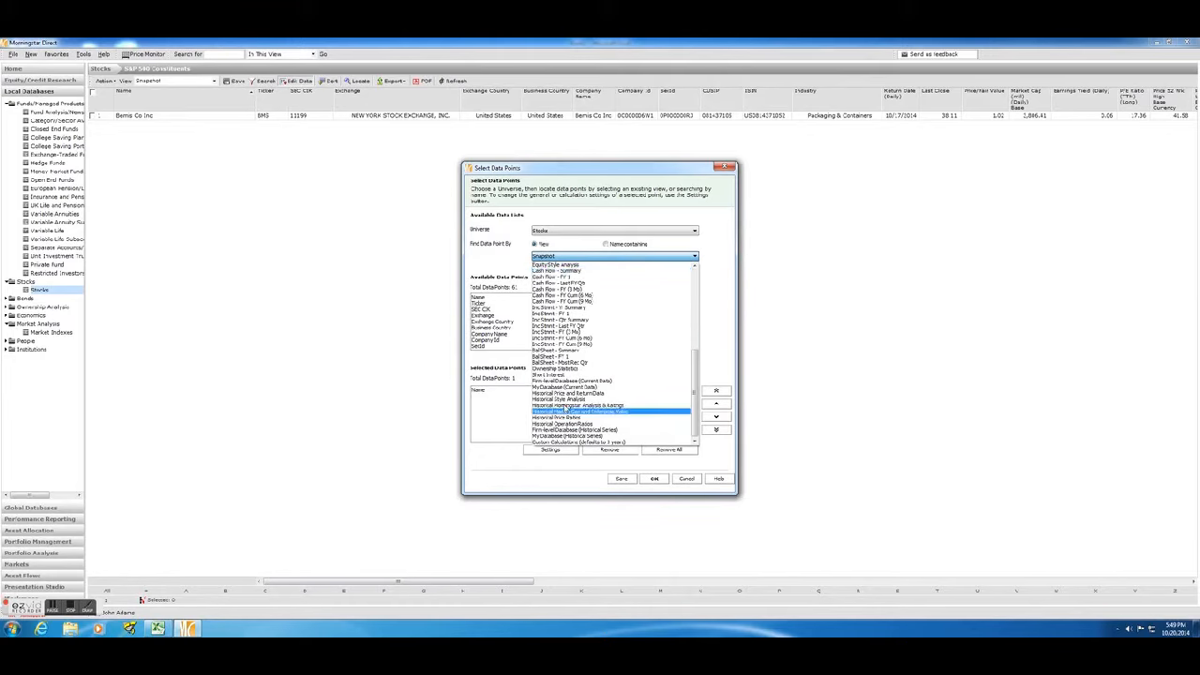
left_click(562, 393)
left_click(490, 316)
left_click(609, 356)
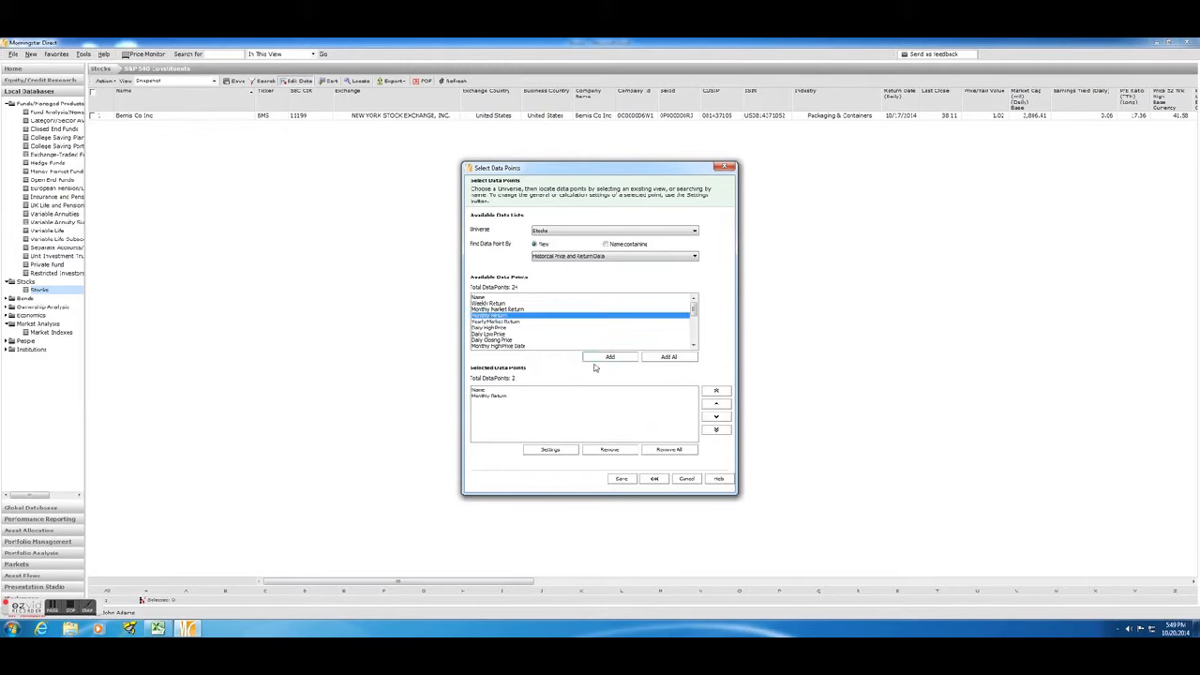
Set the Monthly Return start date to 10/01/2009 and apply the data point selection to the view.
left_click(497, 398)
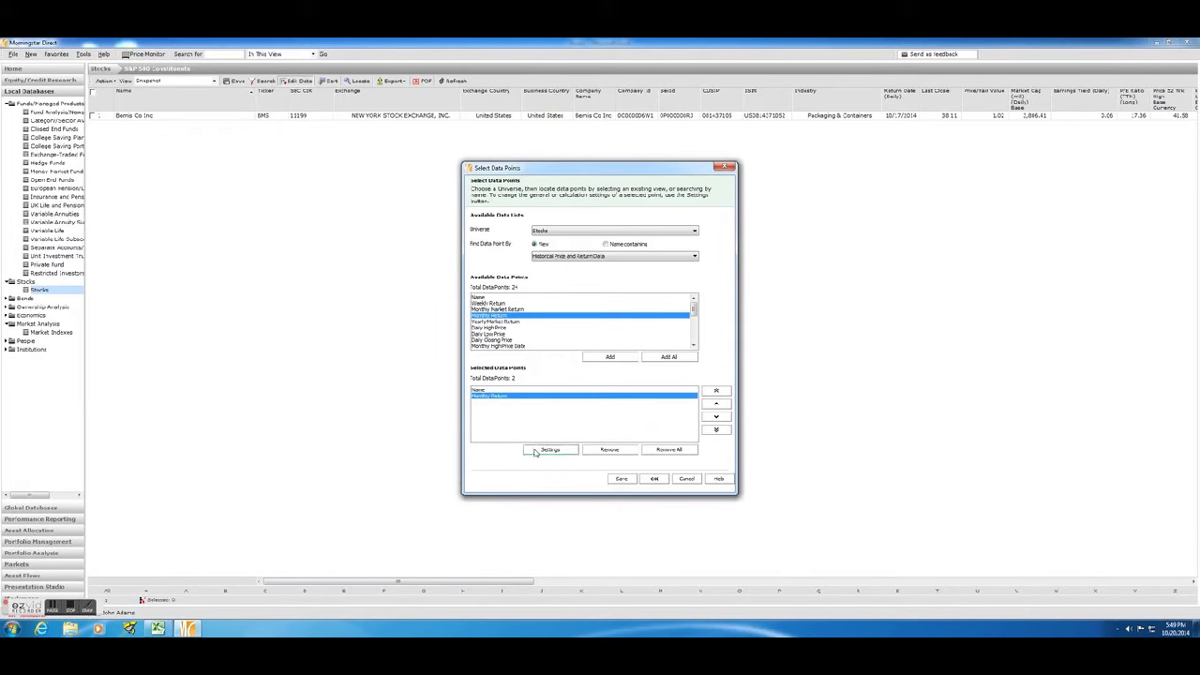
left_click(533, 449)
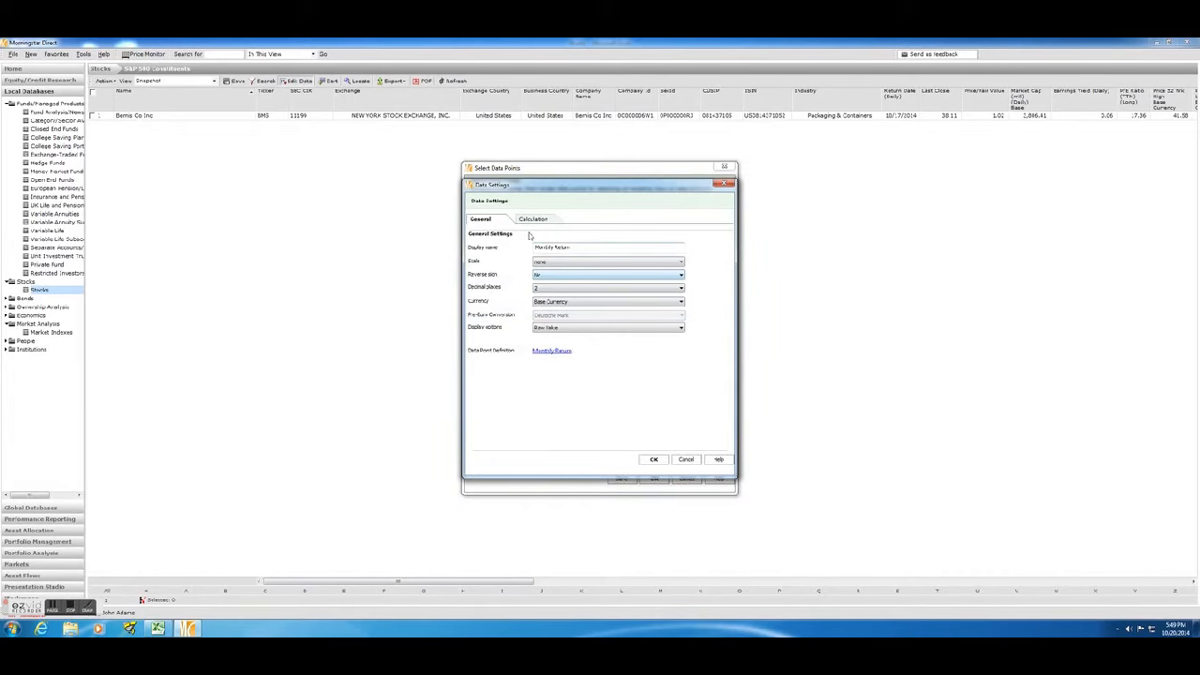
left_click(530, 220)
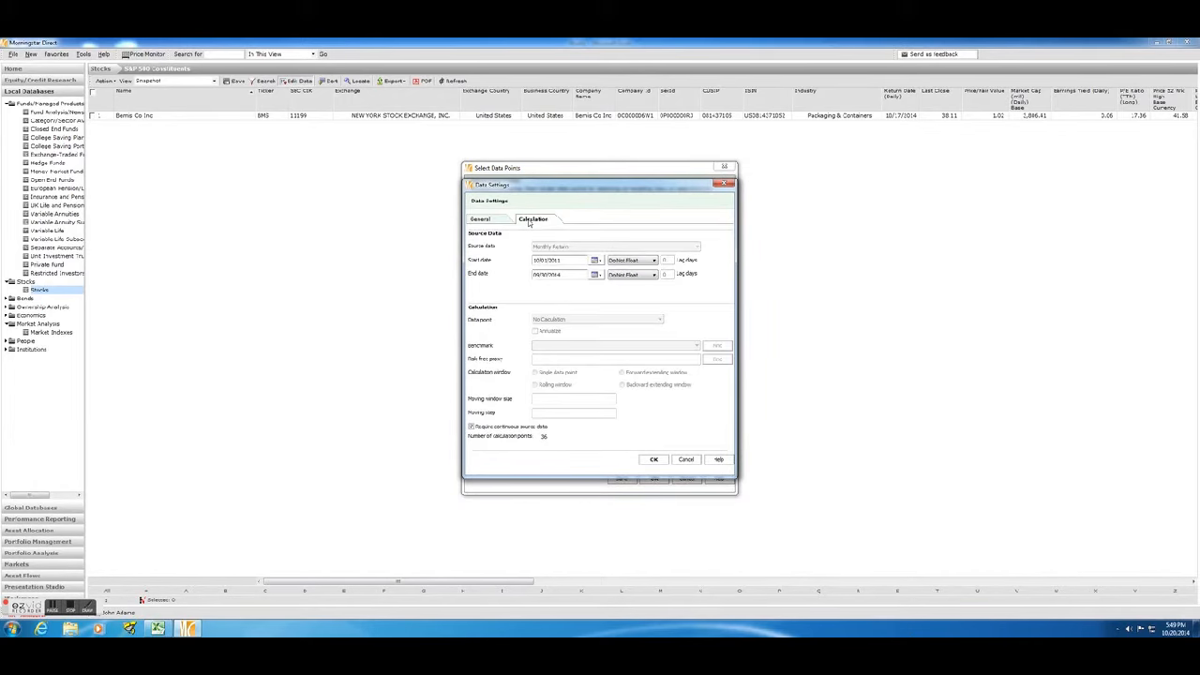
left_click(595, 261)
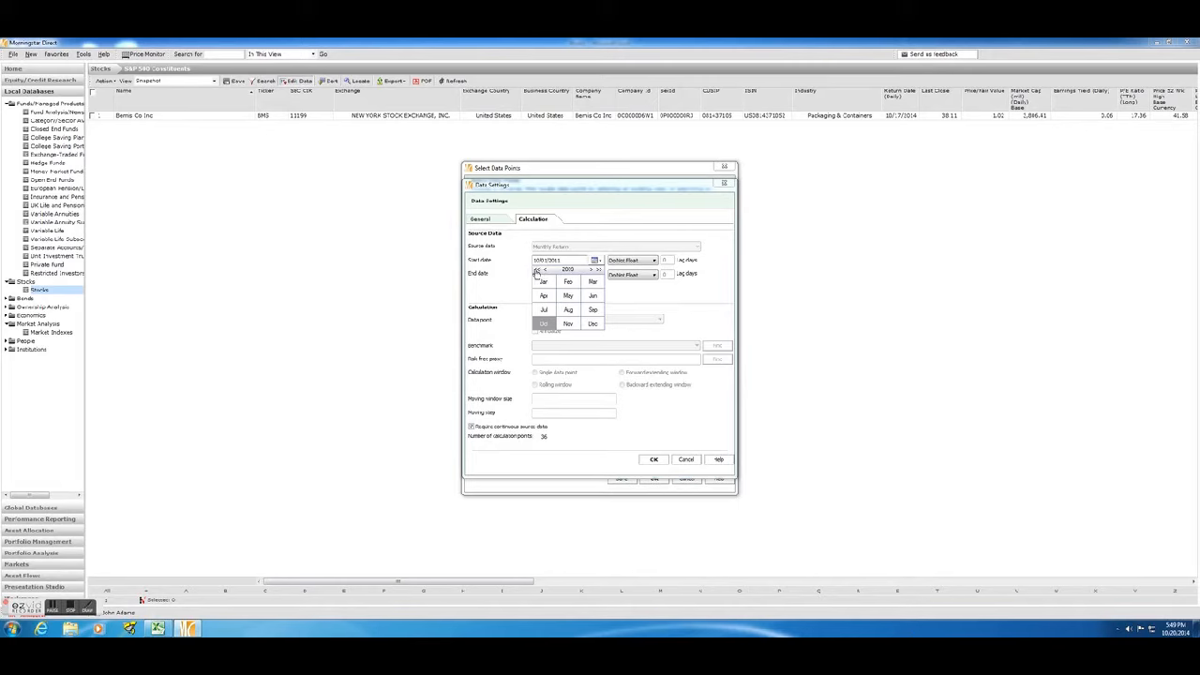
left_click(635, 302)
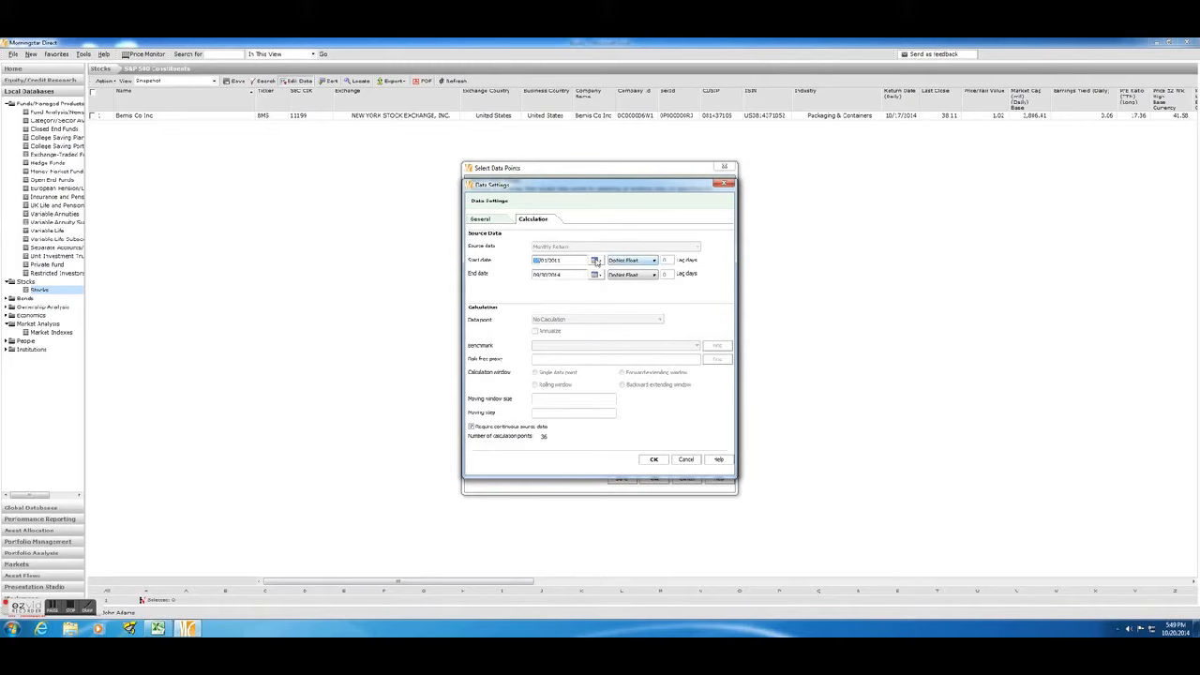
left_click(595, 261)
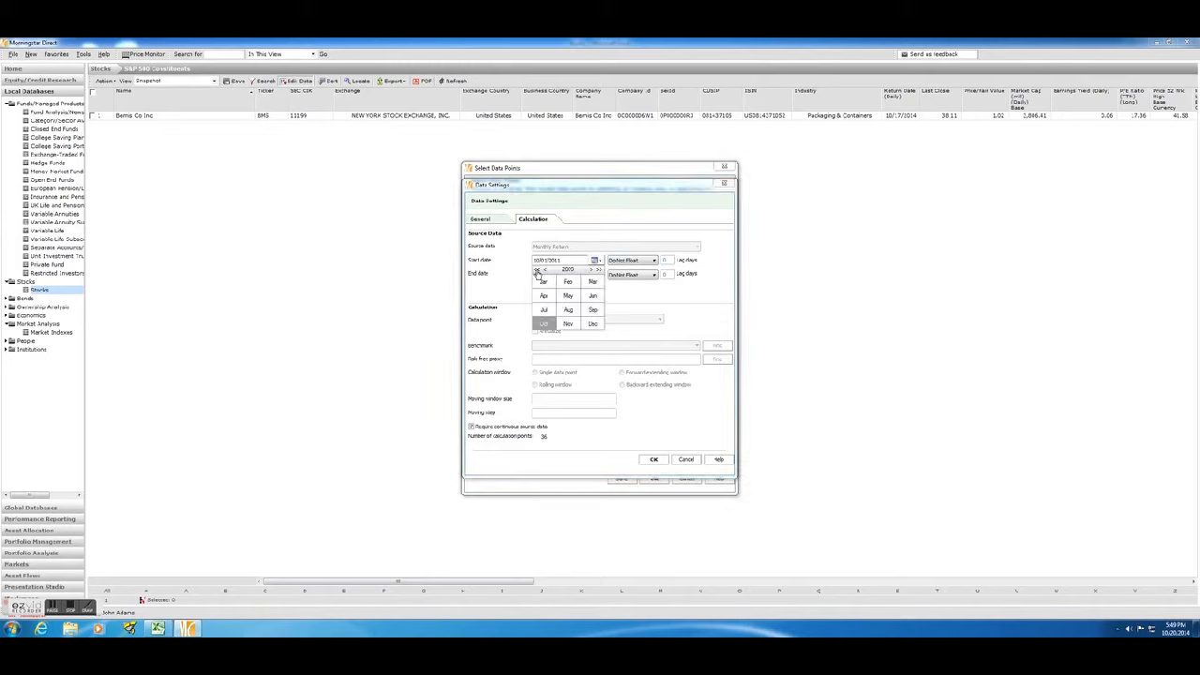
left_click(543, 324)
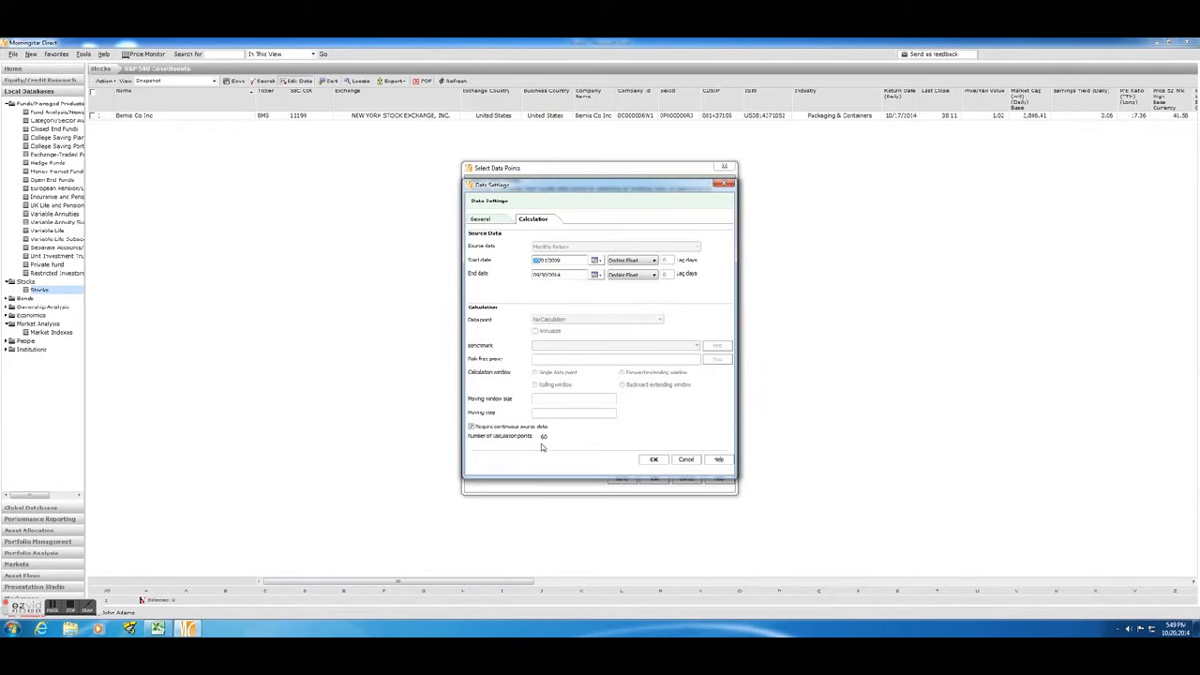
left_click(652, 459)
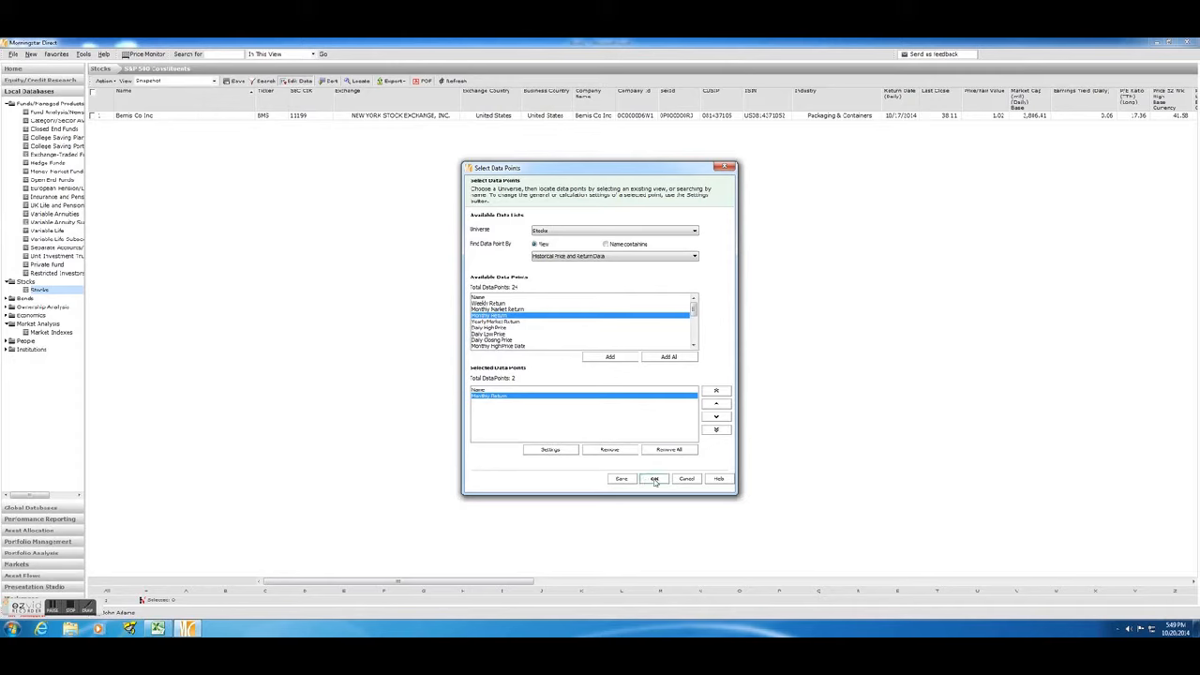
left_click(654, 480)
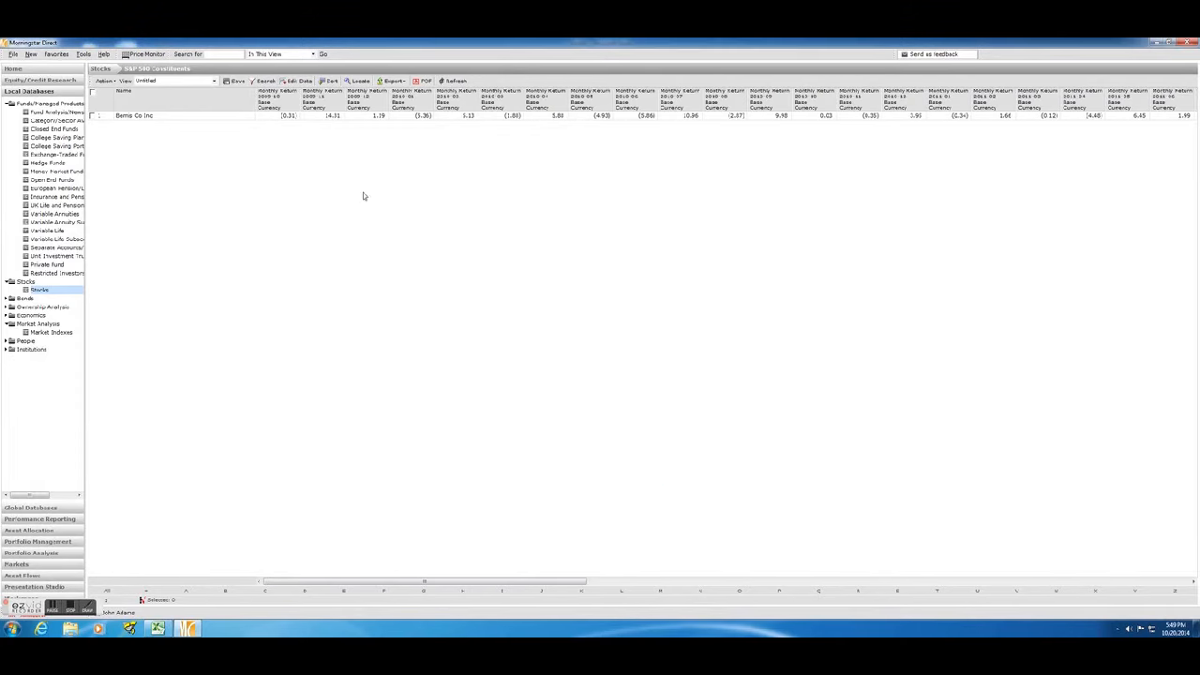
Export the monthly returns to Excel and switch to the Morningstar Export workbook.
left_click(389, 81)
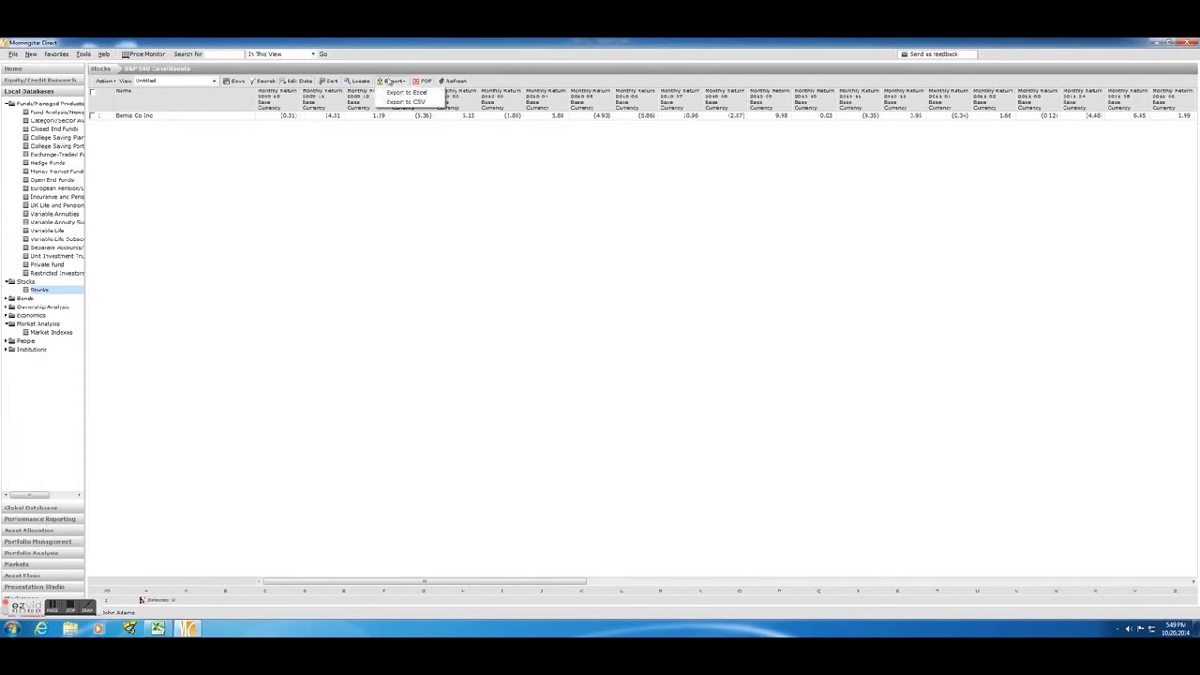
left_click(392, 91)
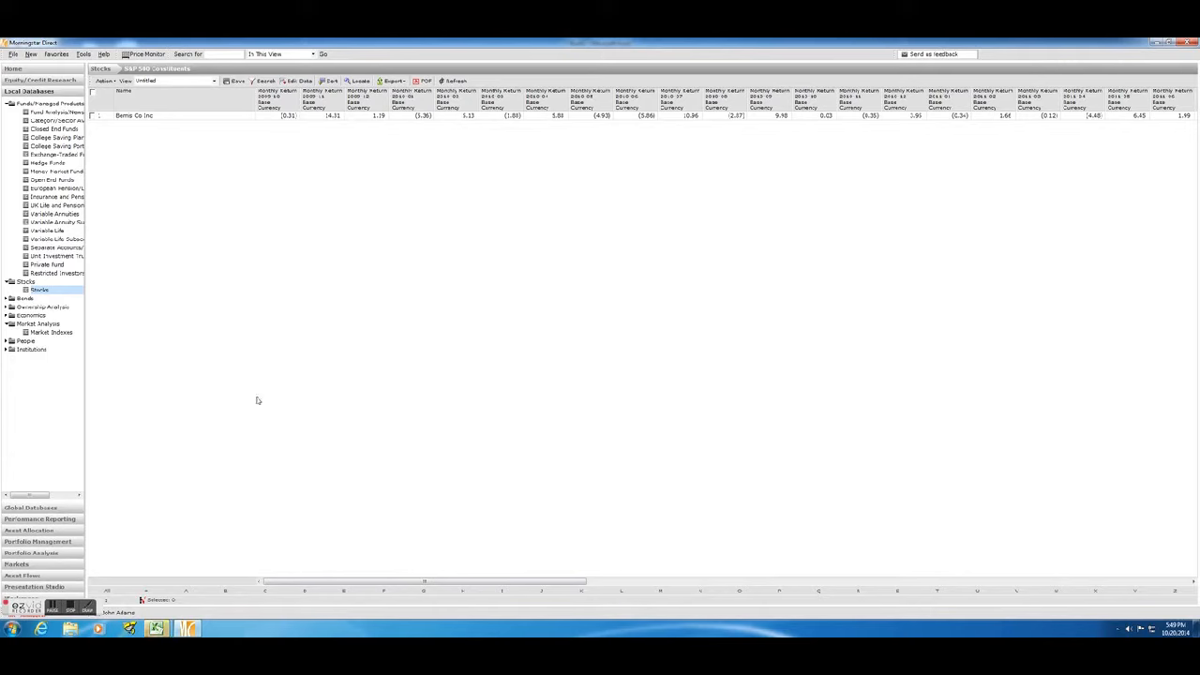
mouse_move(158, 626)
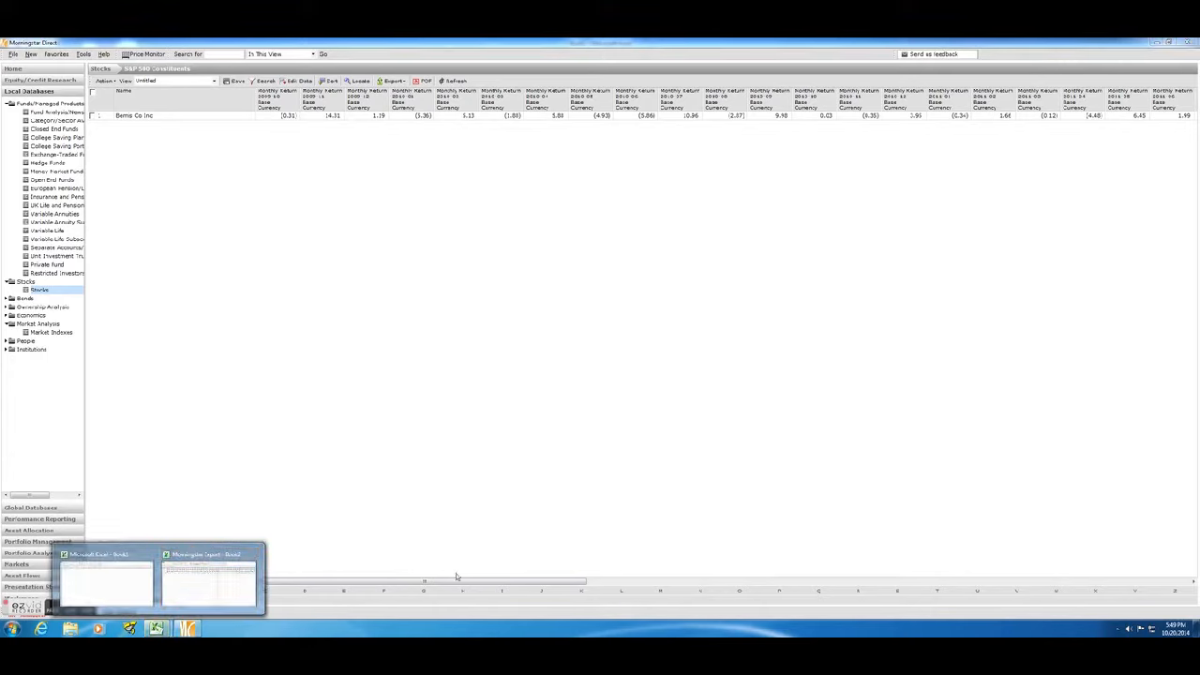
left_click(226, 579)
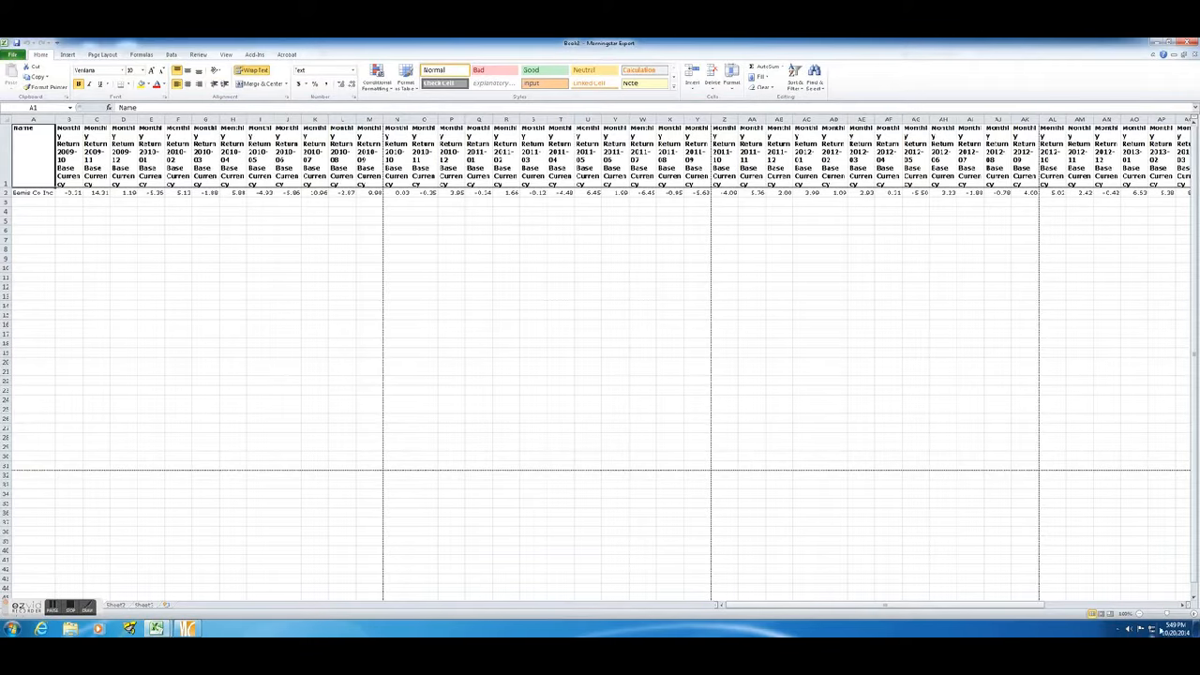
Copy rows 1 and 2 containing the month headings and the Bemis Co Inc returns.
left_click(1193, 614)
left_click(1193, 614)
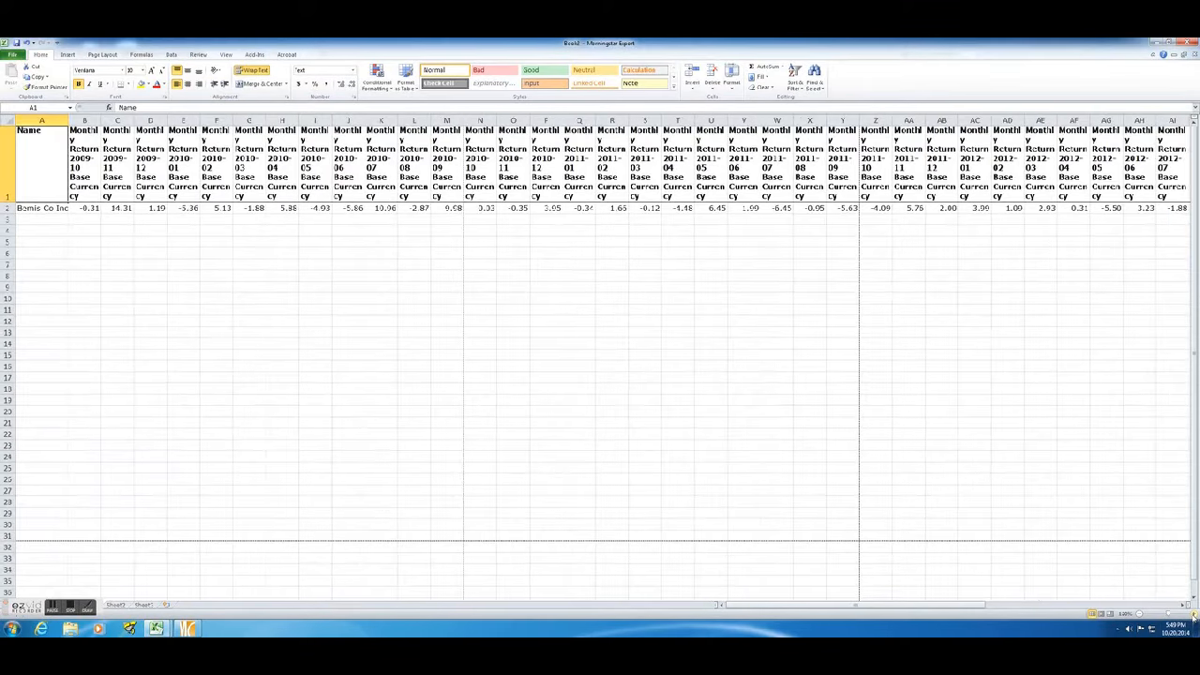
left_click(1193, 615)
left_click(1192, 614)
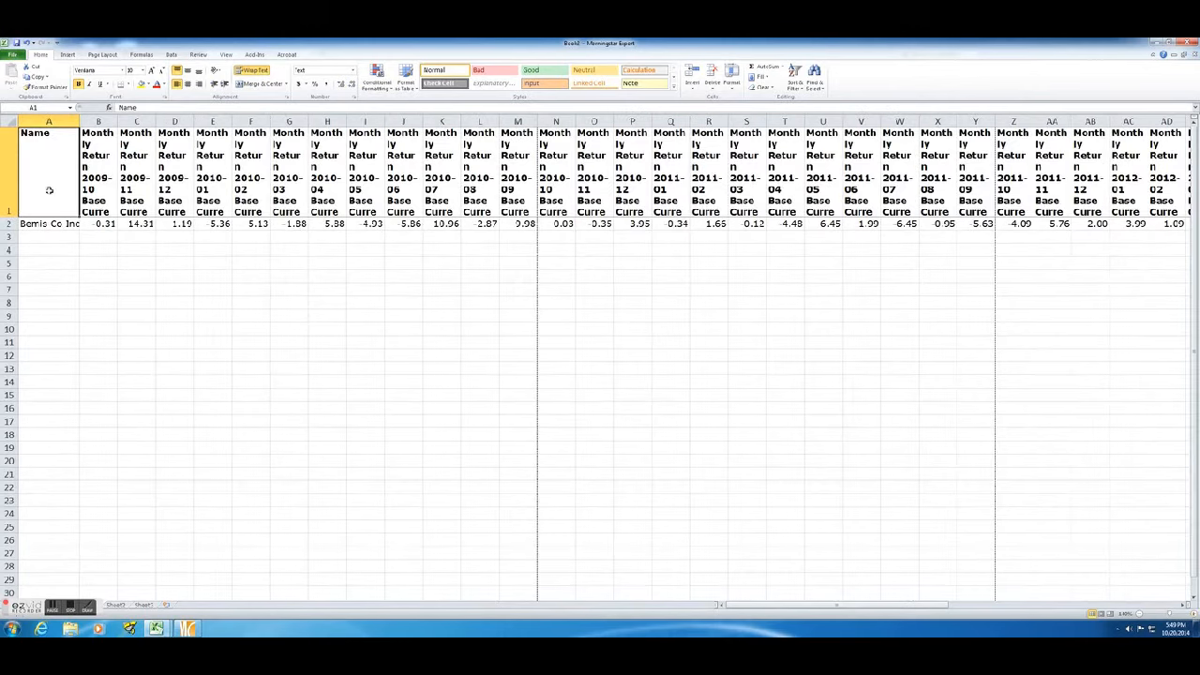
left_click(9, 175)
left_click_drag(9, 213, 9, 225)
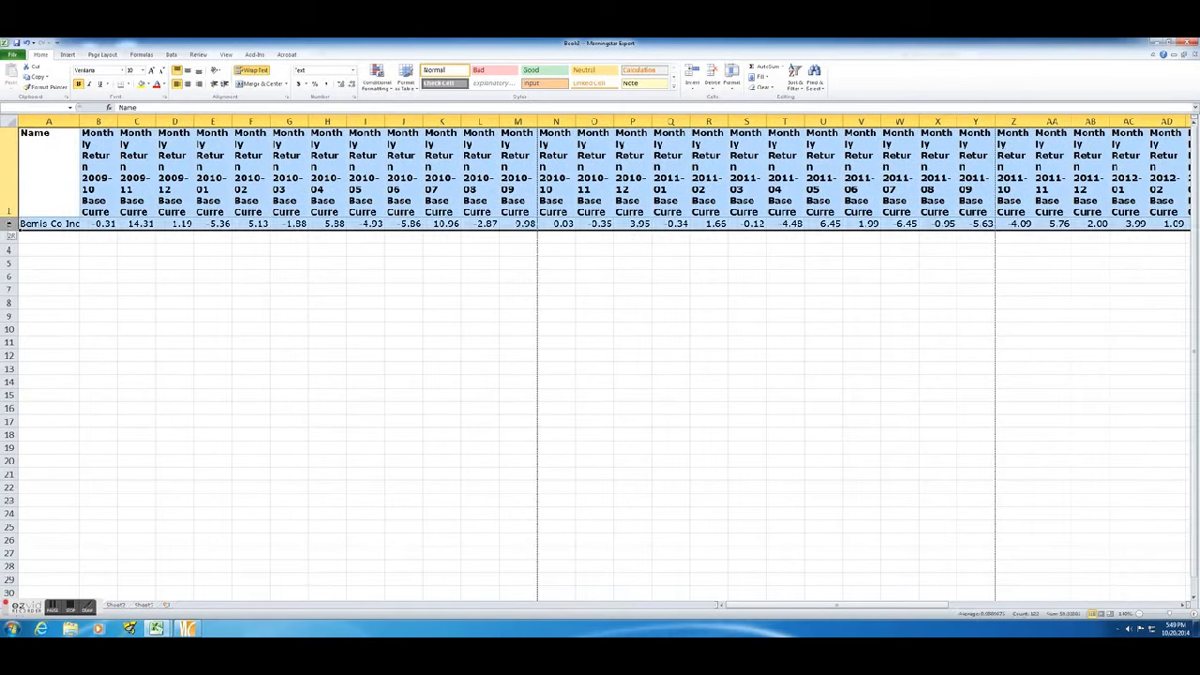
right_click(11, 225)
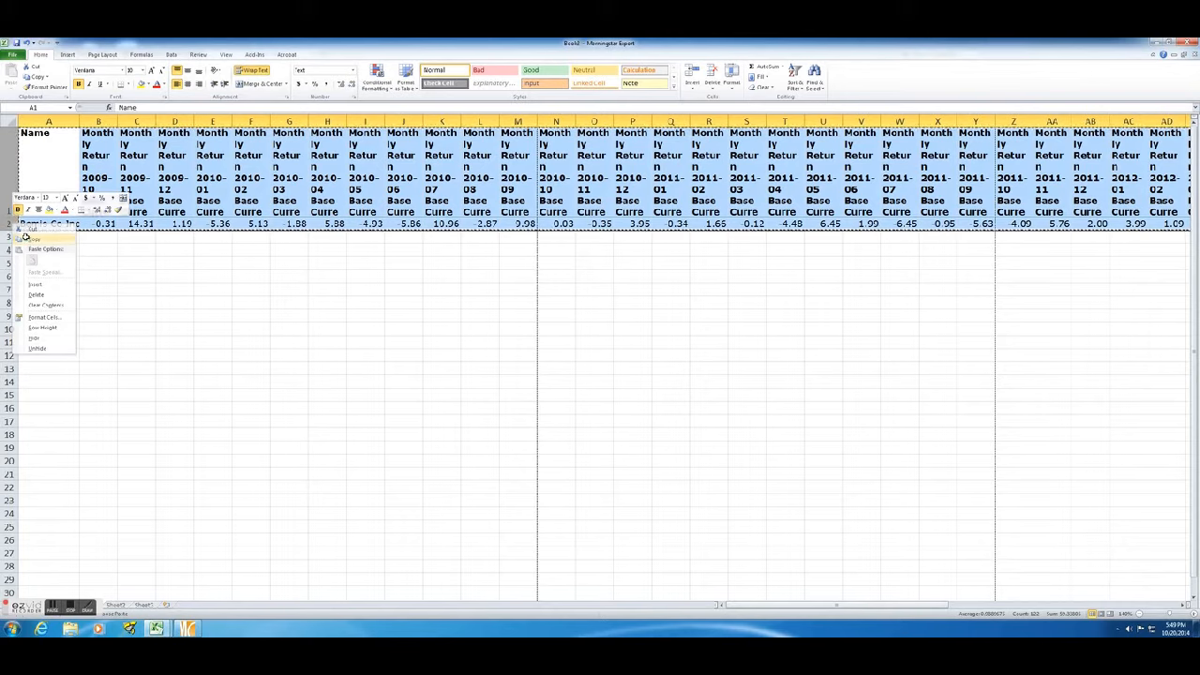
left_click(30, 240)
Paste the copied rows transposed into columns starting at cell A4.
left_click(36, 249)
right_click(36, 248)
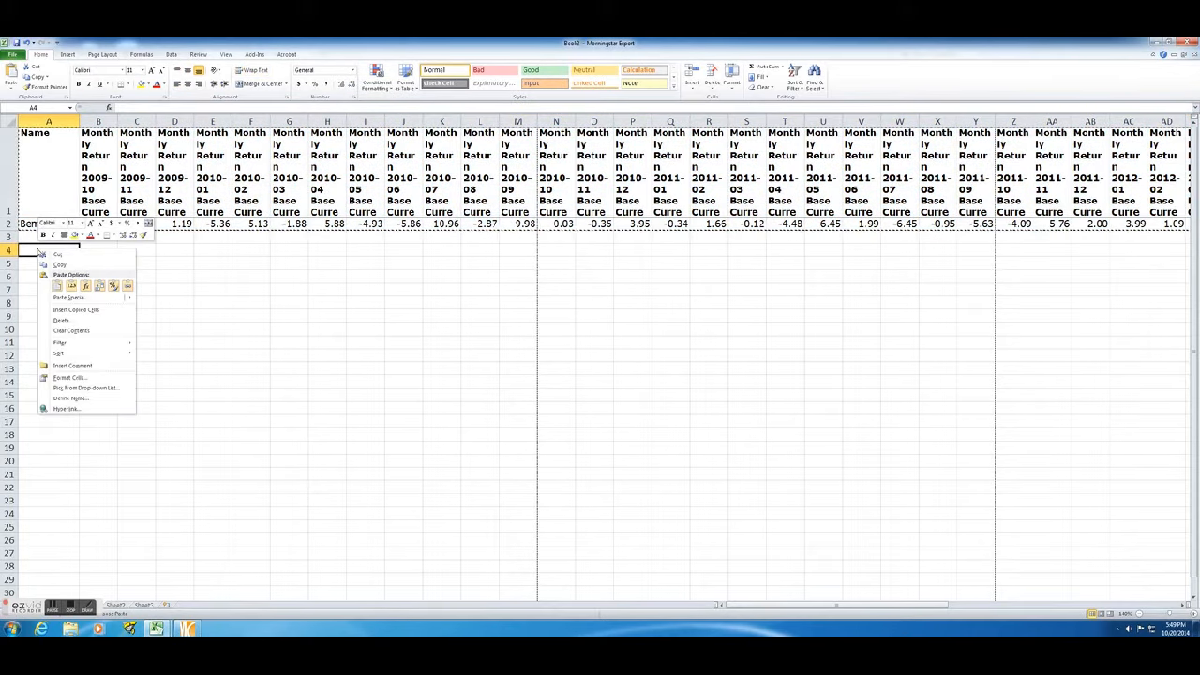
left_click(57, 285)
key("ctrl+z")
right_click(36, 248)
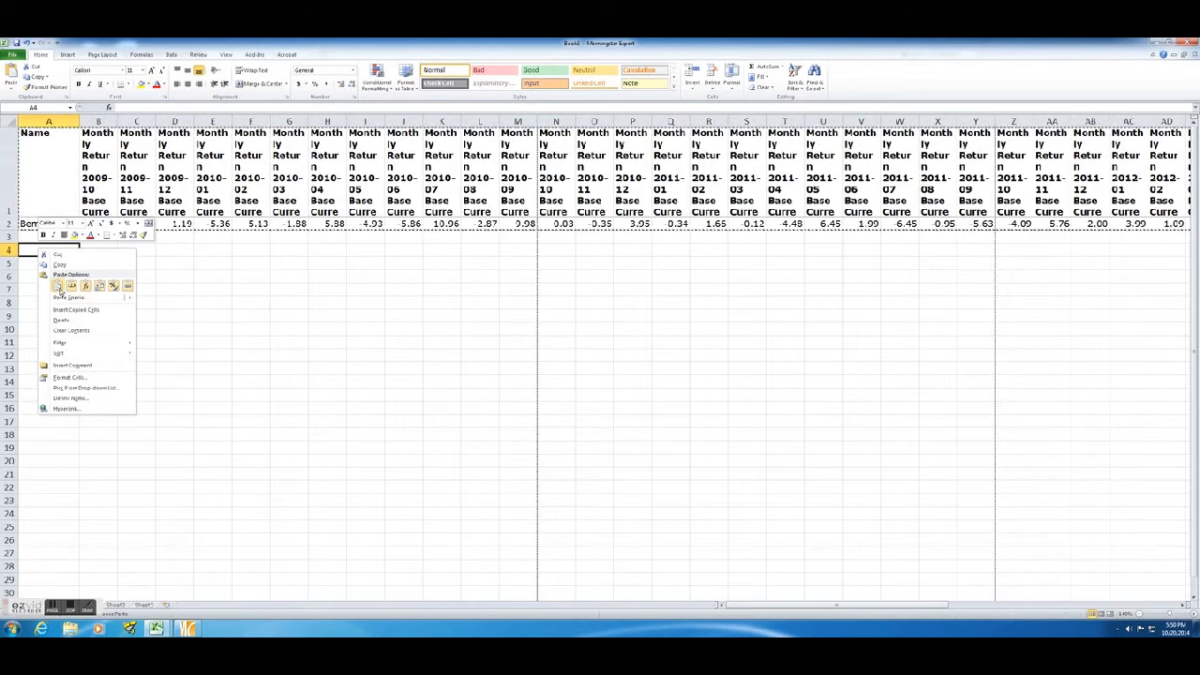
left_click(105, 311)
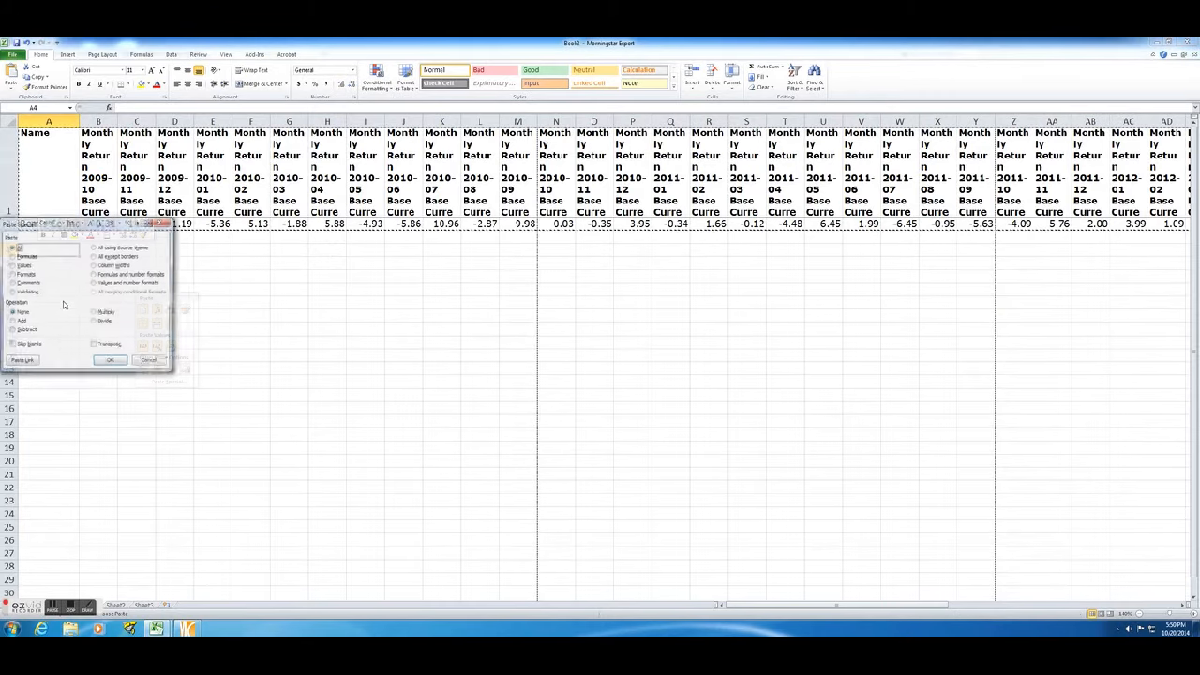
left_click(96, 345)
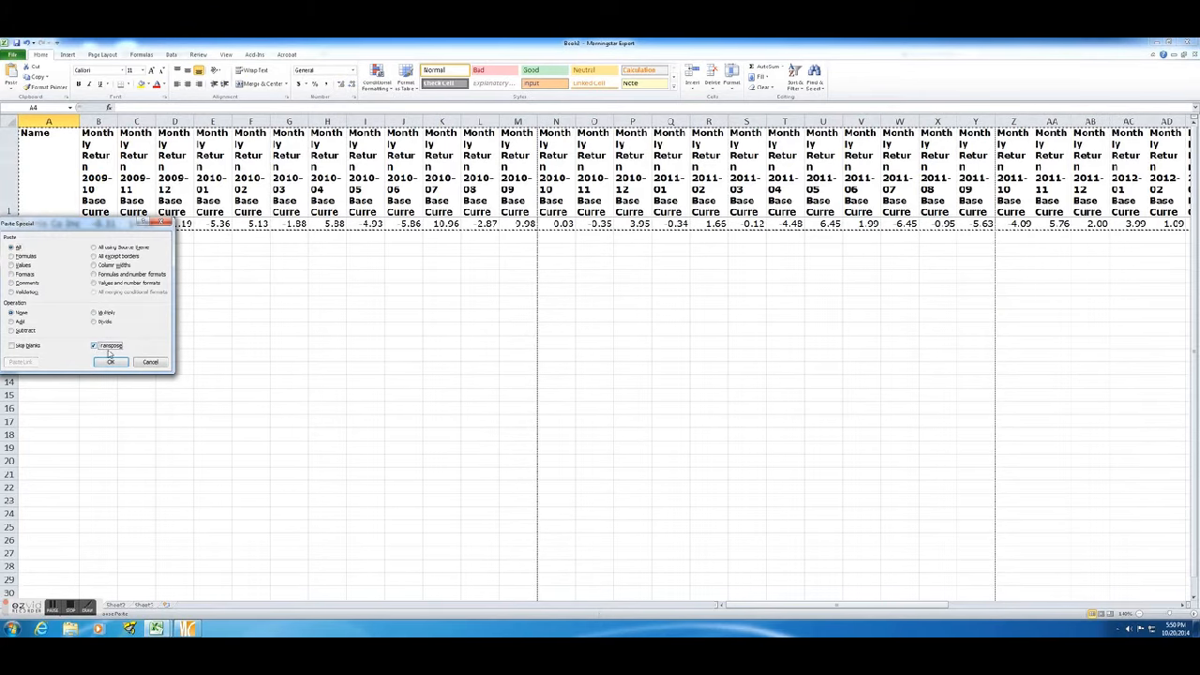
left_click(109, 362)
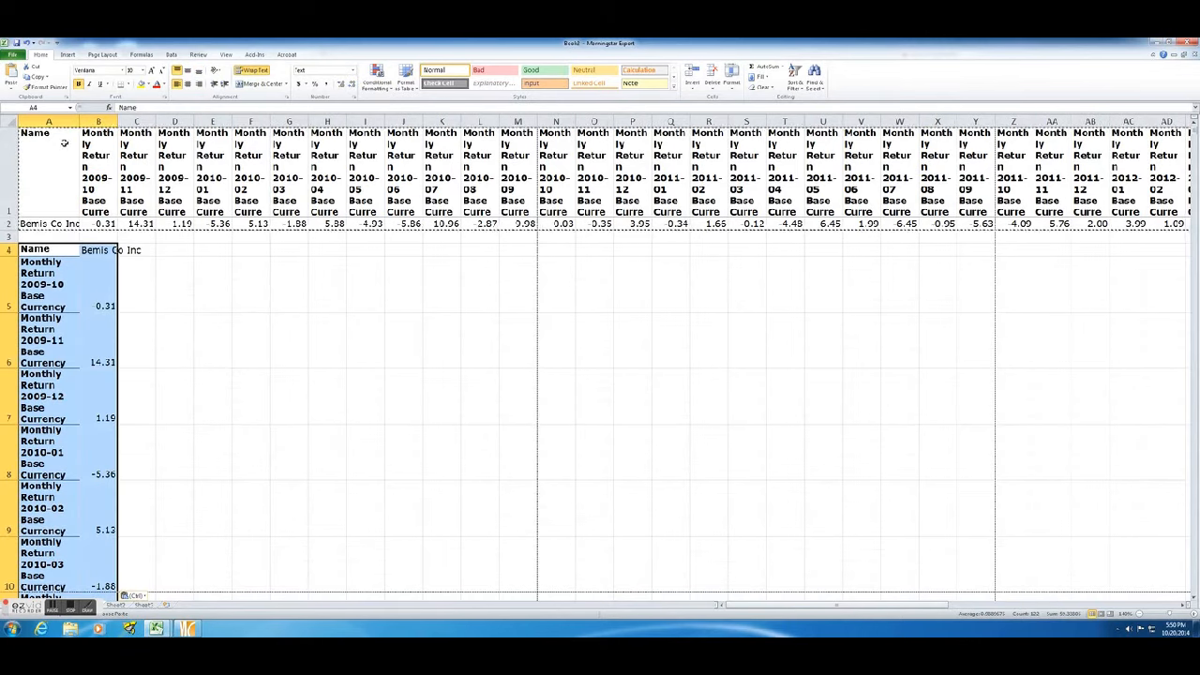
Delete rows 1 to 3 above the transposed return data.
left_click_drag(5, 139, 11, 233)
right_click(13, 231)
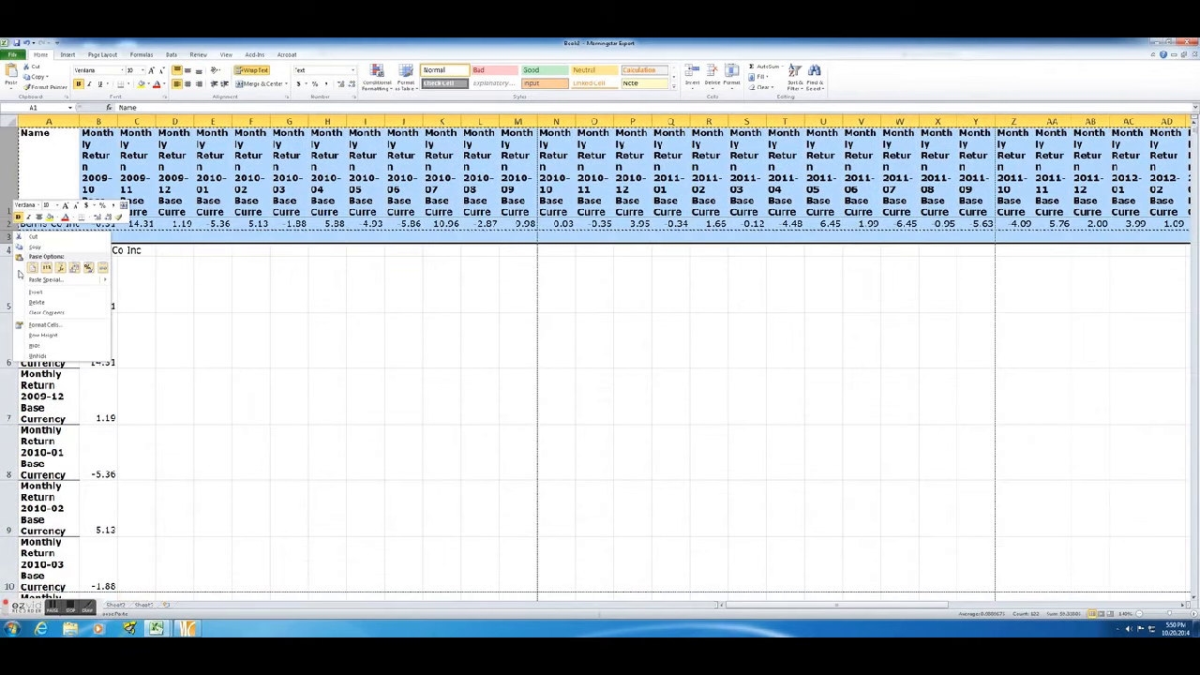
left_click(35, 303)
left_click(182, 281)
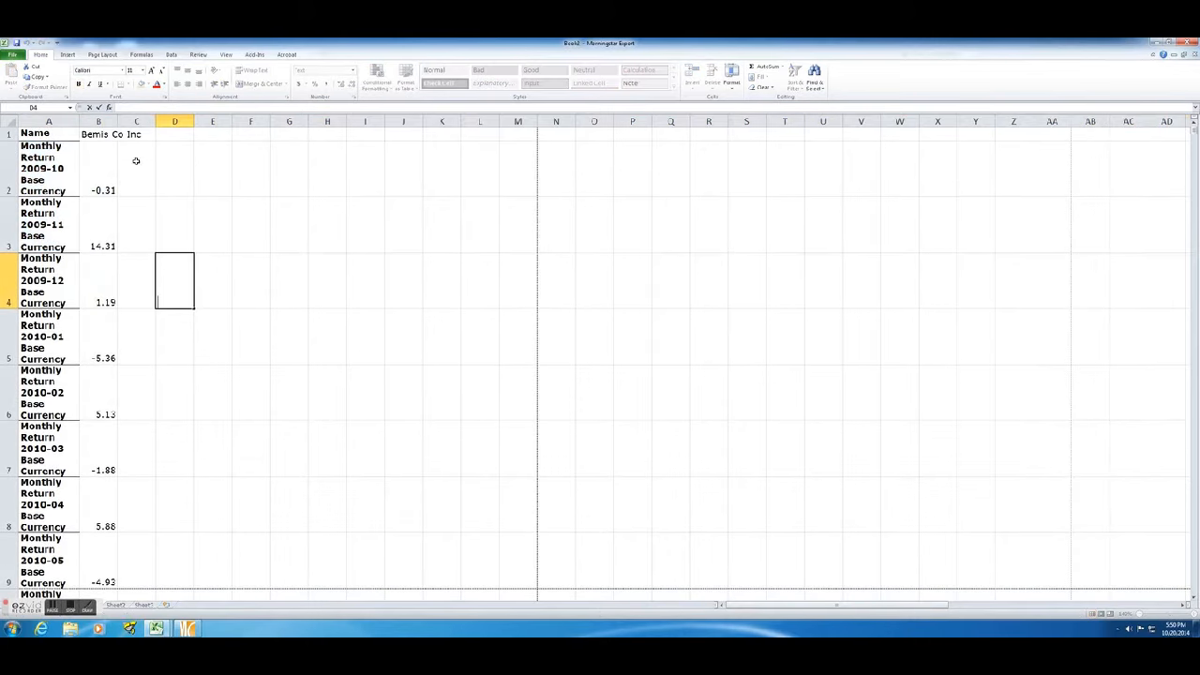
Widen column A so each month heading fits on fewer lines.
left_click_drag(70, 121, 162, 127)
left_click(87, 131)
left_click(186, 160)
left_click(221, 165)
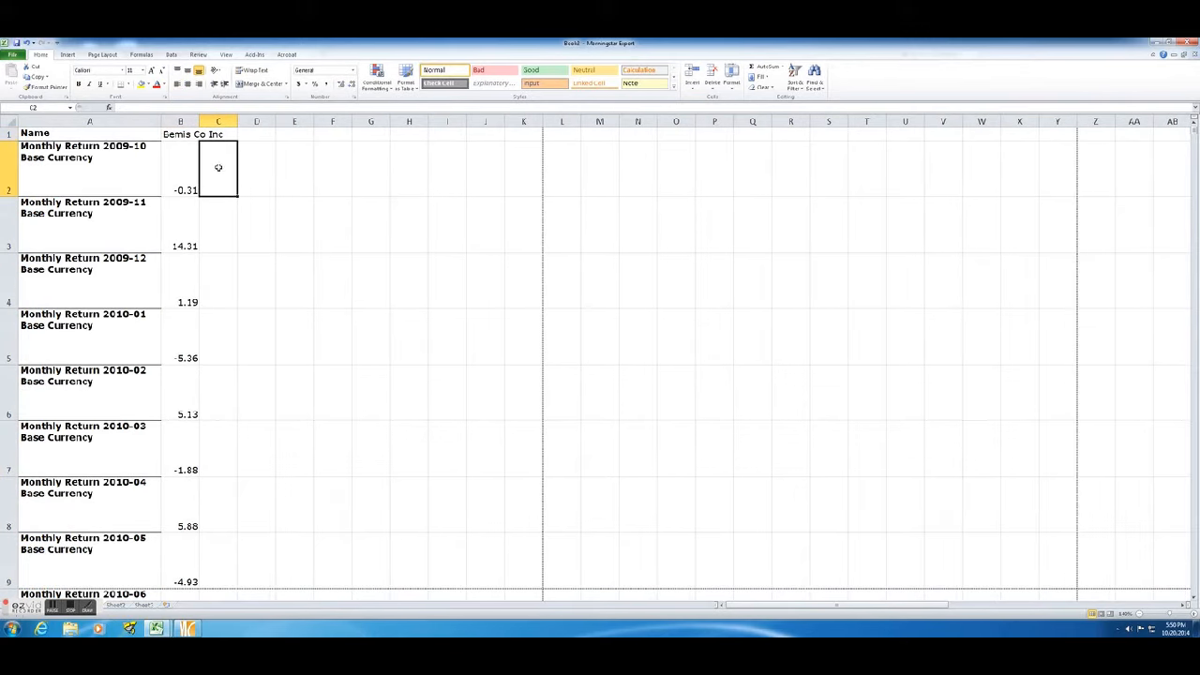
Switch to Morningstar Direct and open Global Indexes in USD from the Market Indexes database, discarding the stock view's changes.
left_click(184, 628)
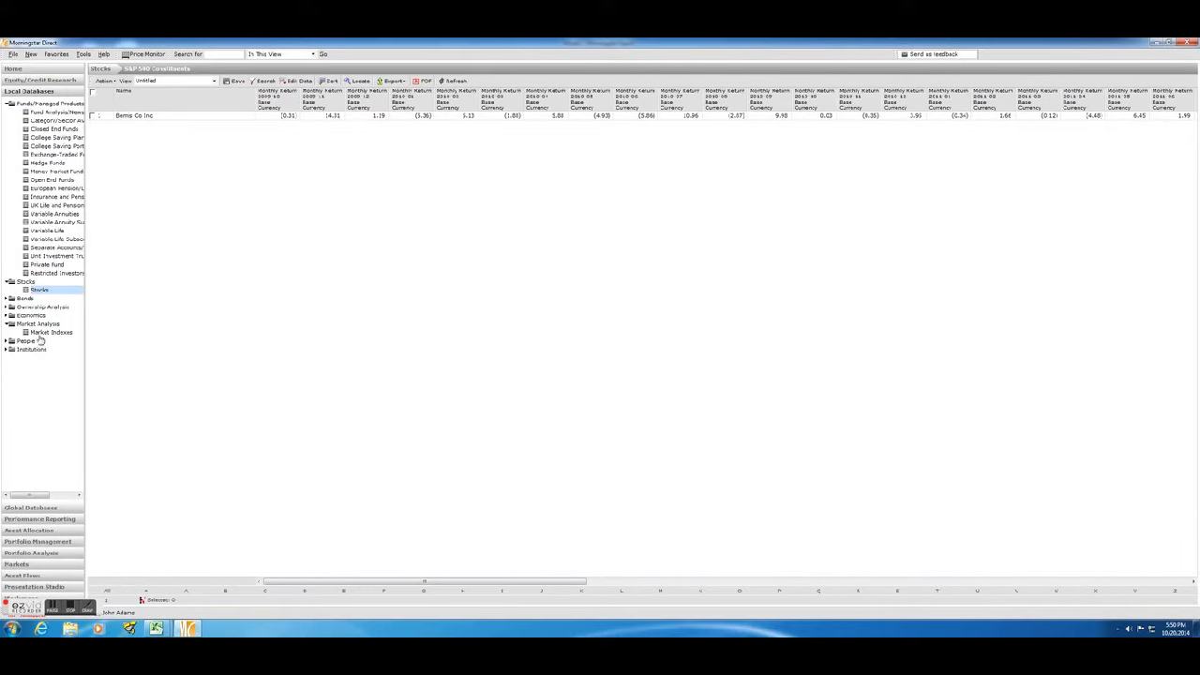
left_click(38, 333)
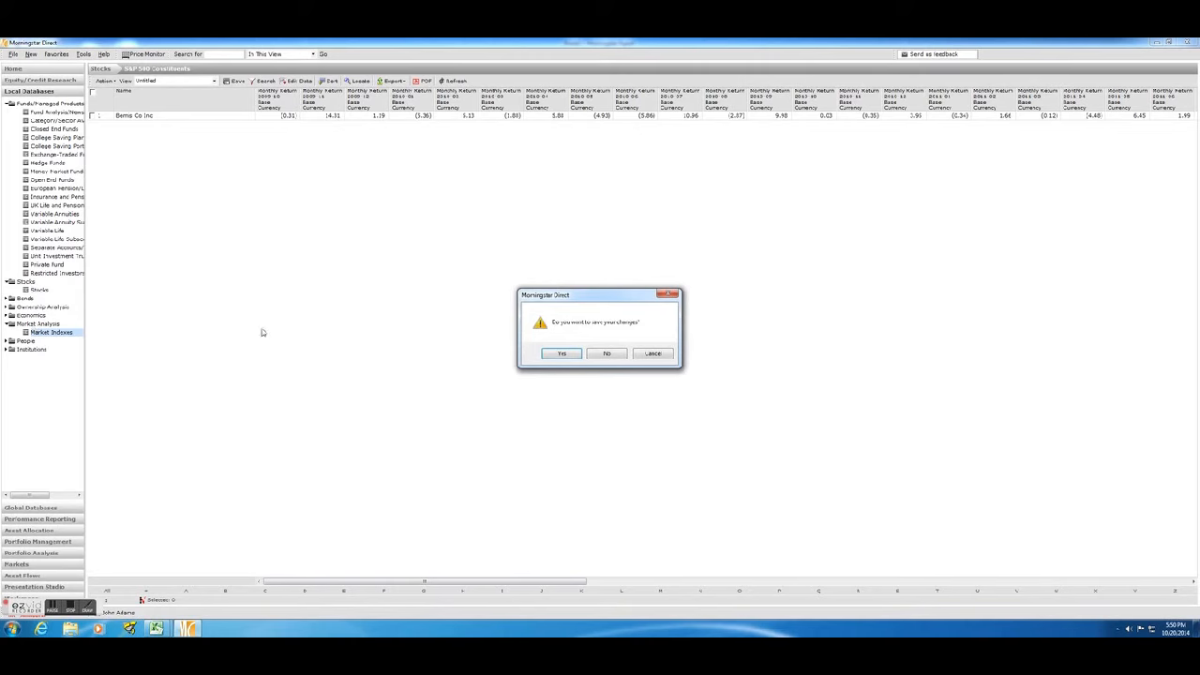
left_click(609, 353)
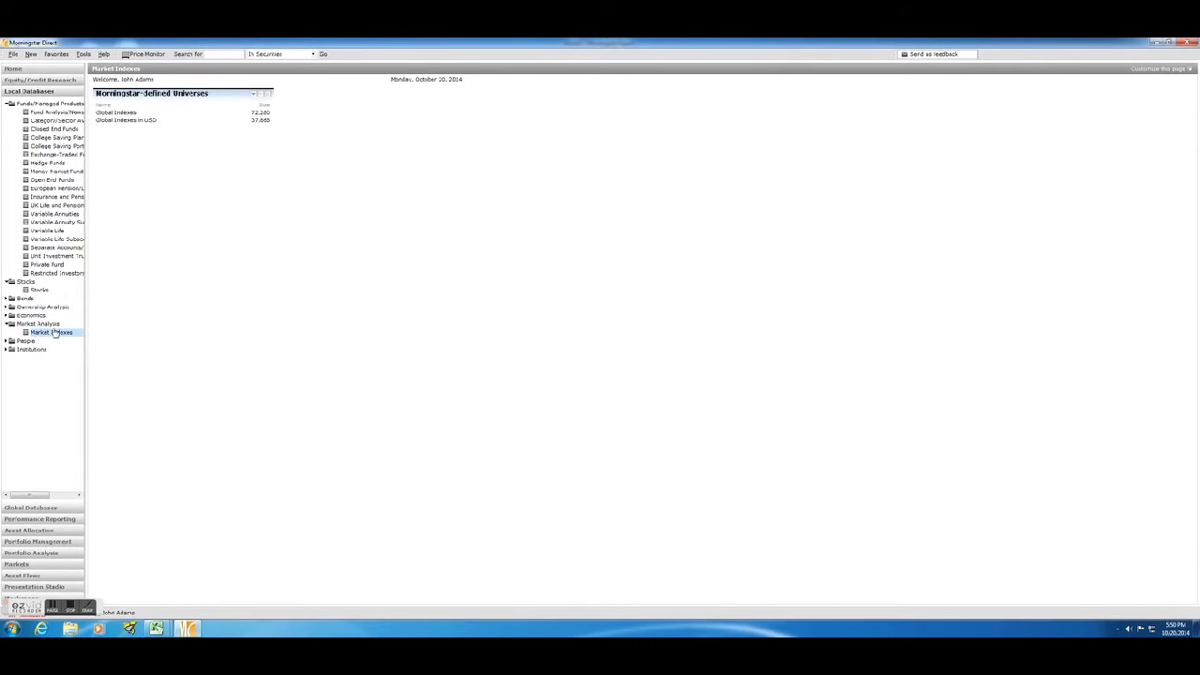
left_click(111, 121)
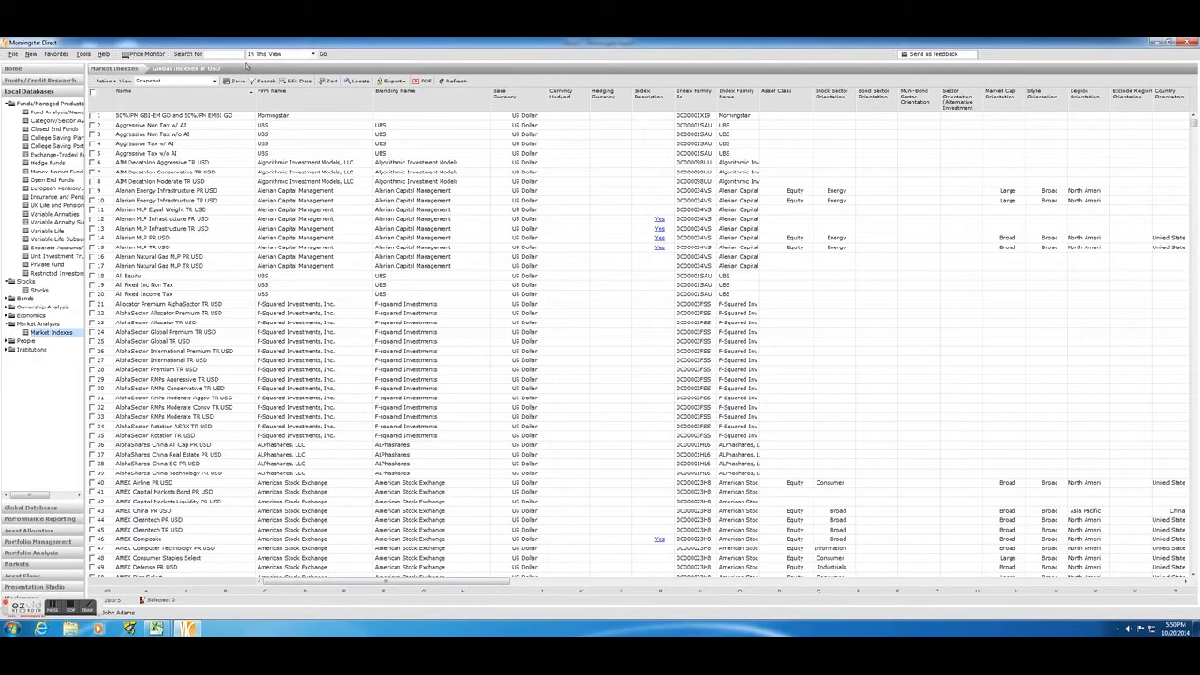
Set up an index search with the criterion Name Contains S&P 500 TR.
left_click(265, 81)
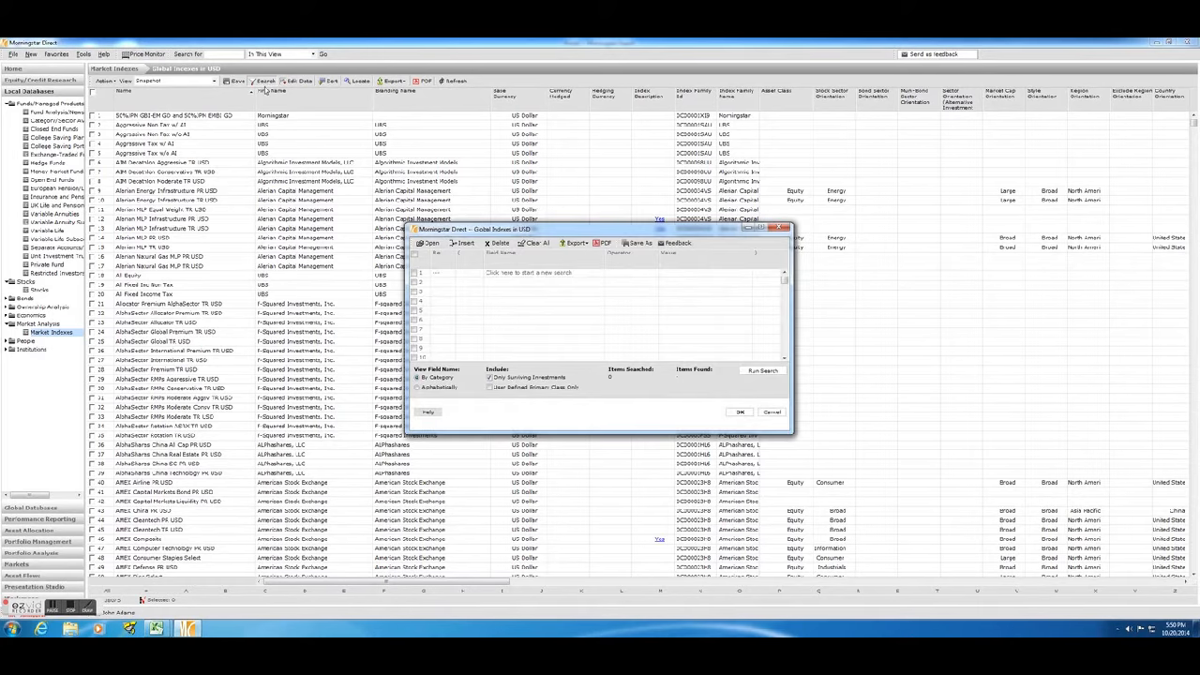
left_click(510, 274)
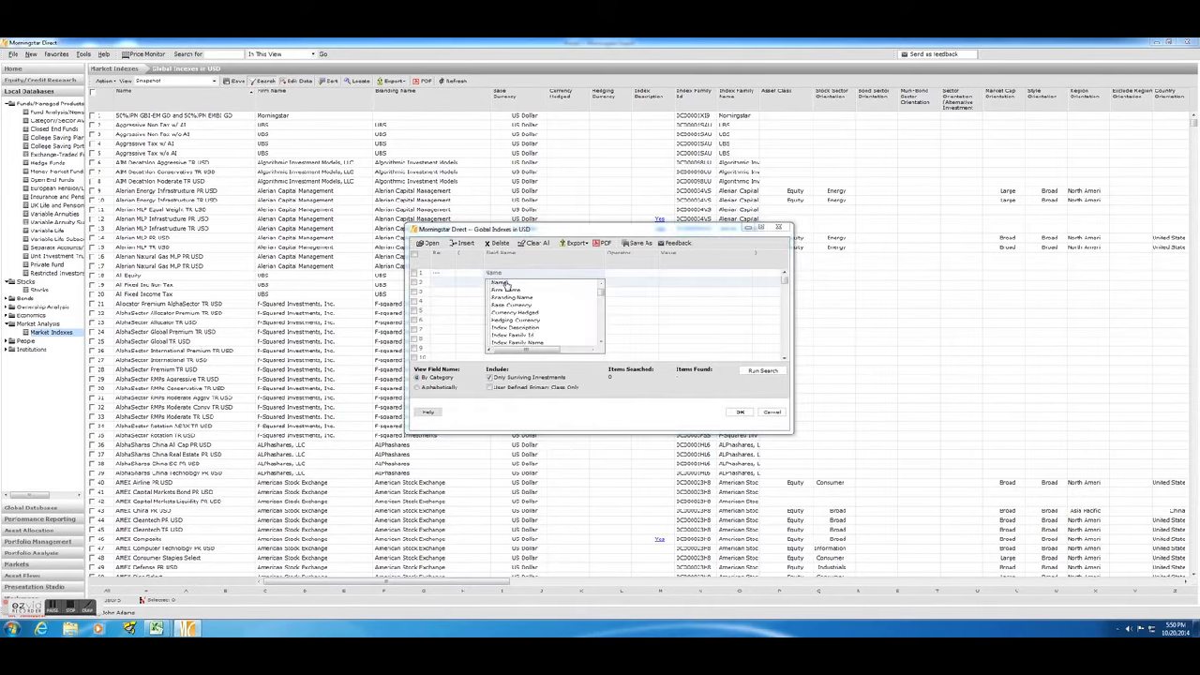
left_click(504, 284)
left_click(666, 273)
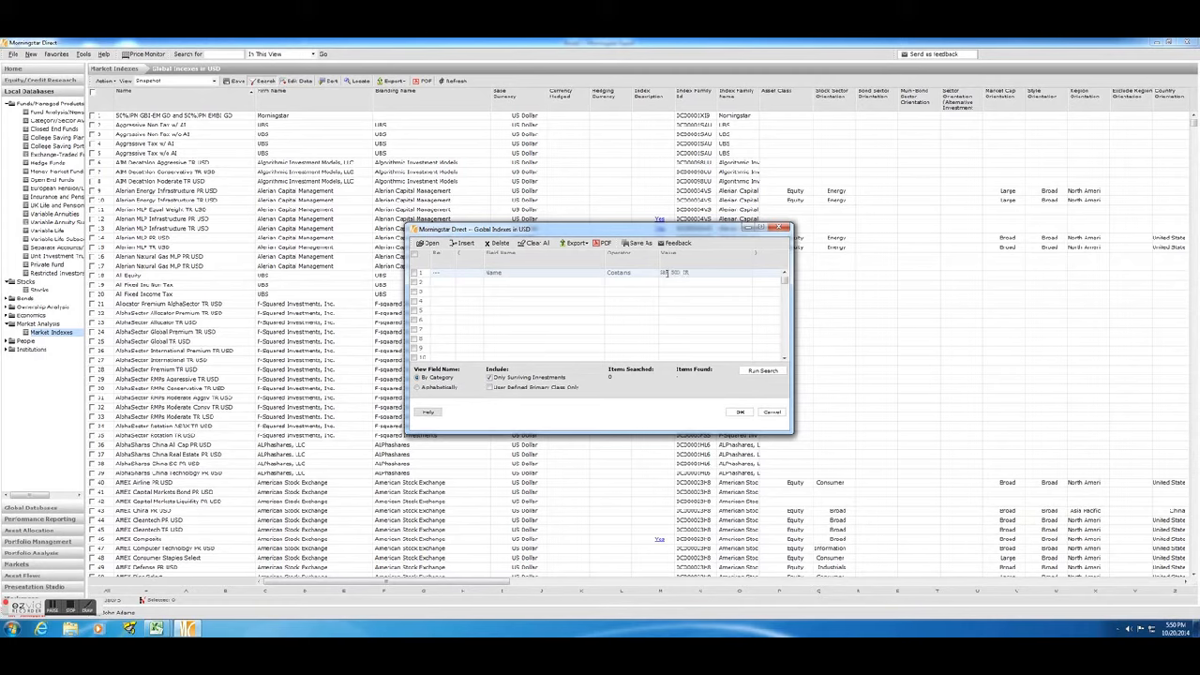
left_click(439, 285)
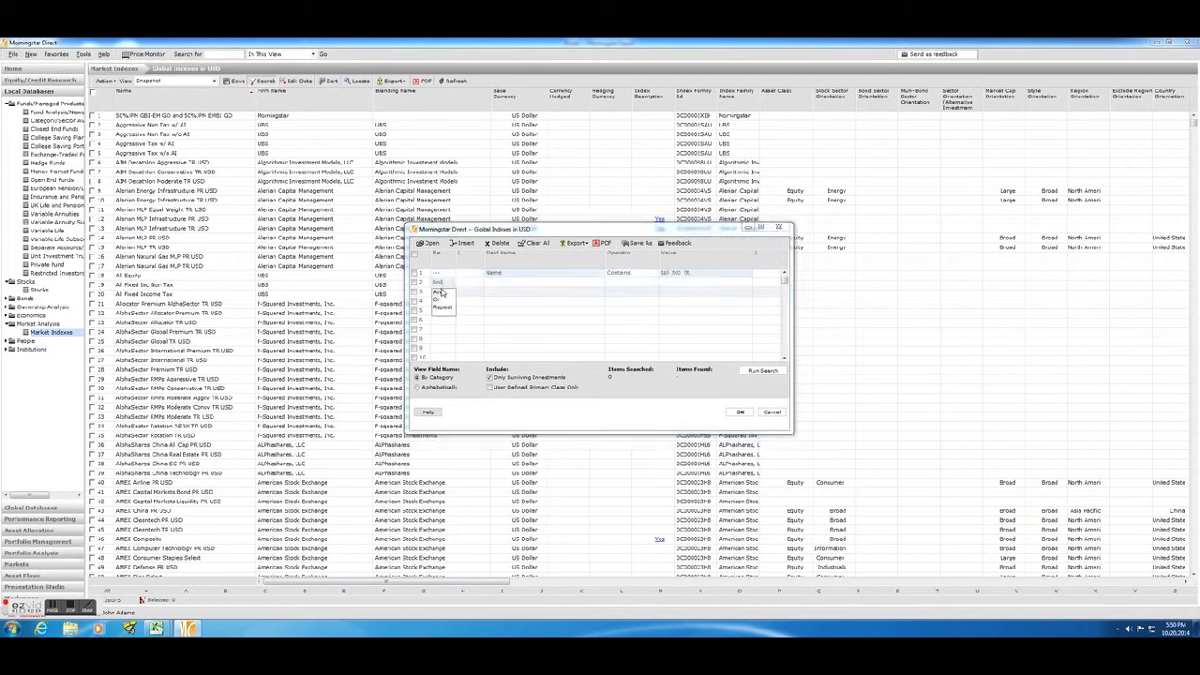
left_click(764, 372)
left_click(616, 354)
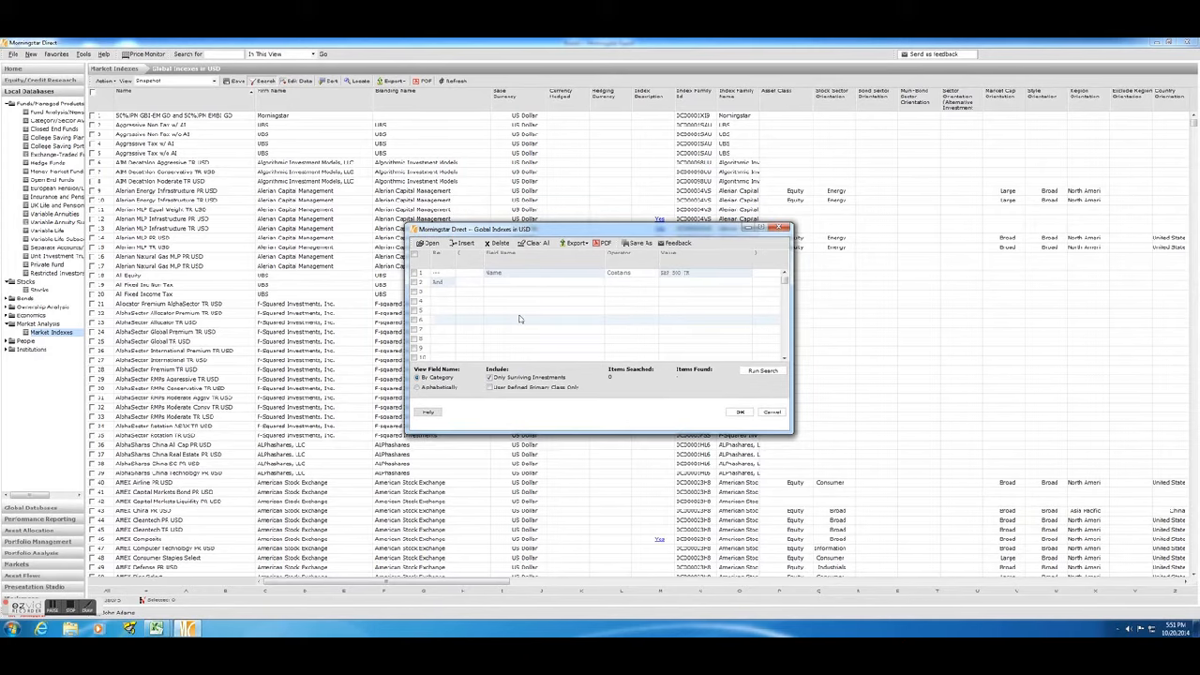
left_click(440, 288)
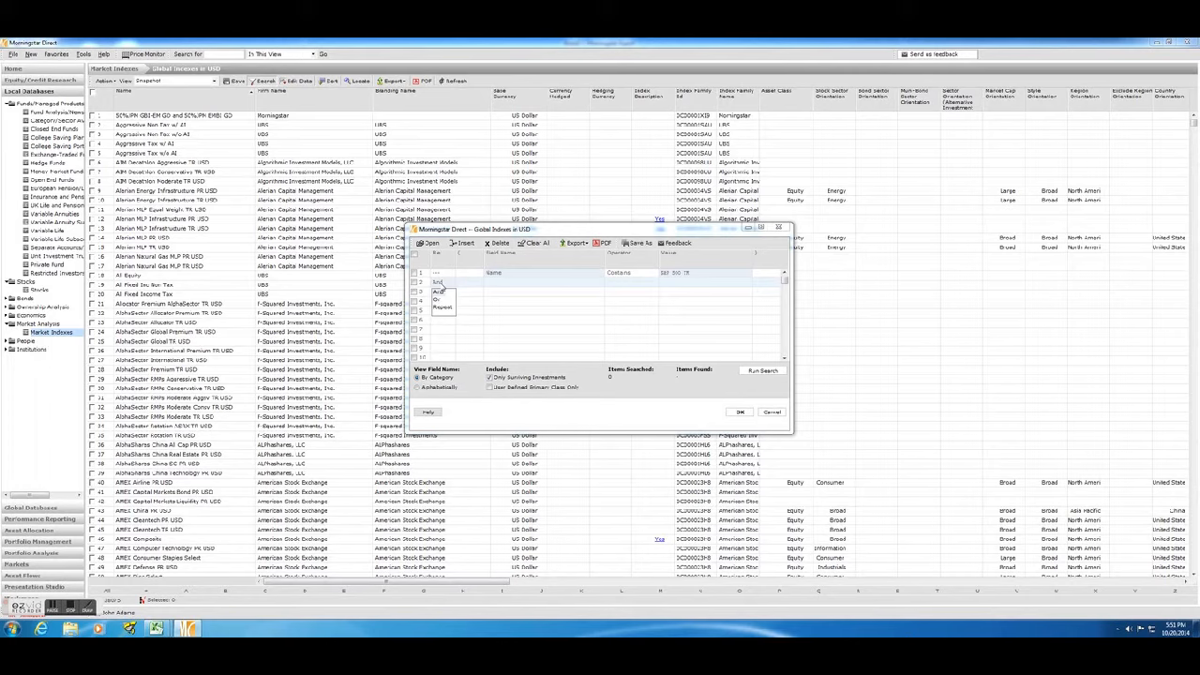
left_click(500, 244)
left_click(625, 346)
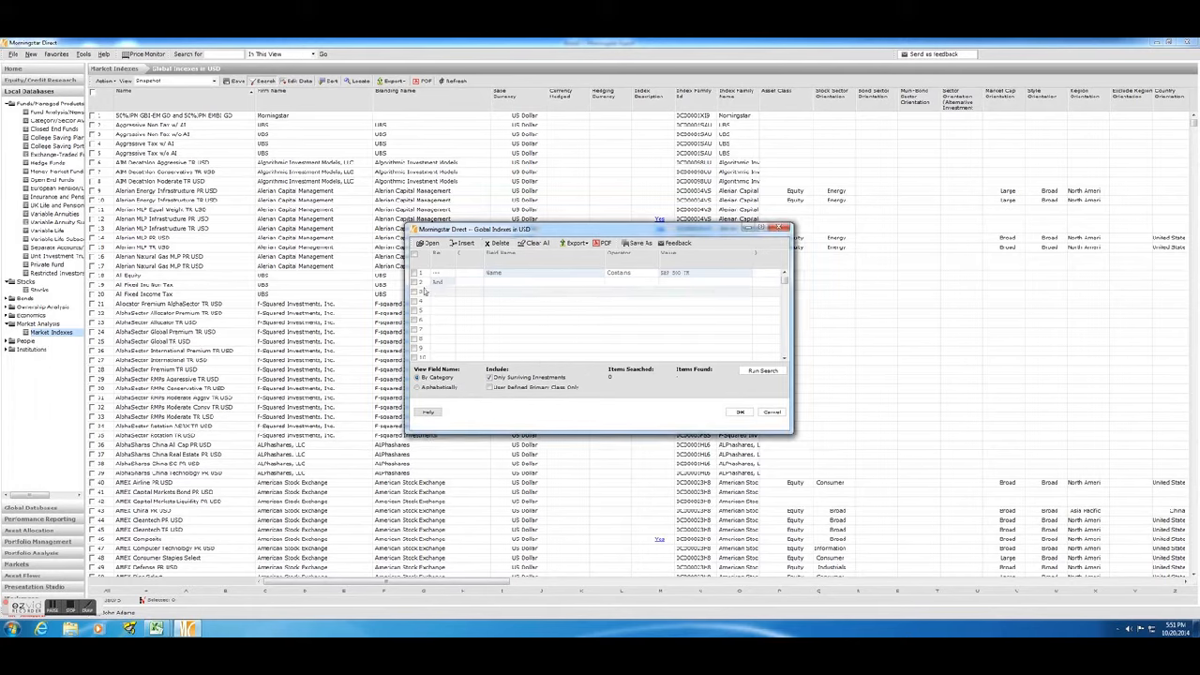
left_click(414, 283)
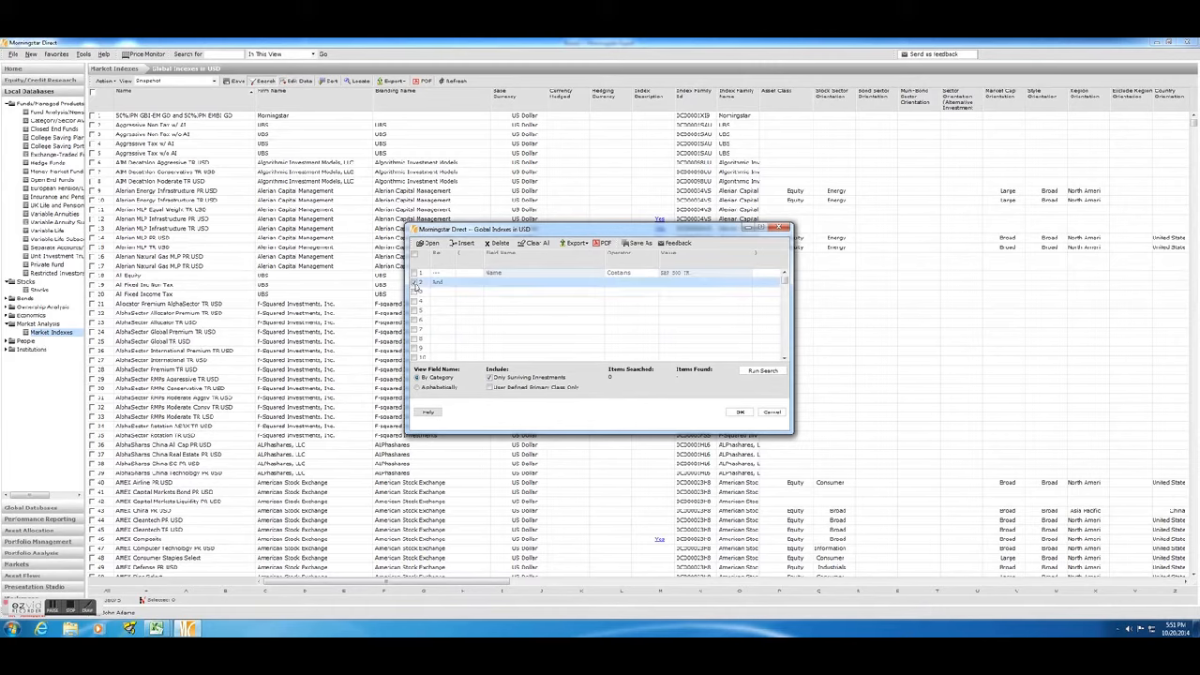
left_click(497, 243)
Run the S&P 500 TR search and load the matching indexes into the view.
left_click(763, 372)
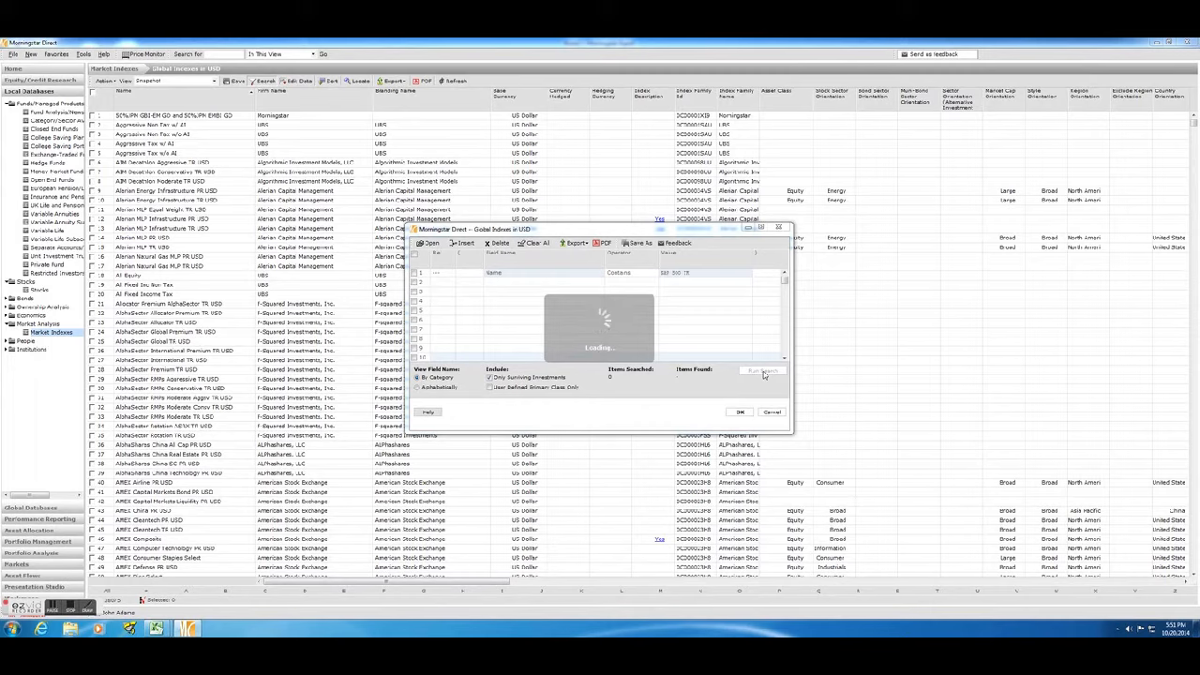
left_click(740, 412)
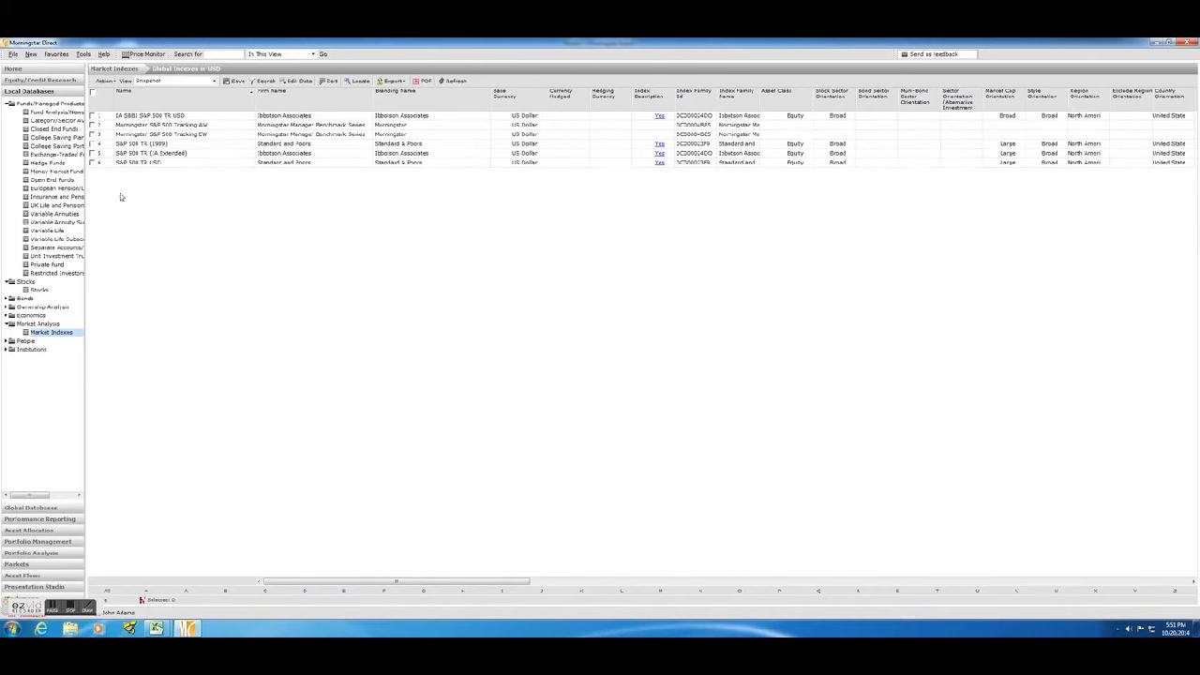
Replace the selected data points with Monthly Return from the Historical Price and Return Data view.
left_click(300, 81)
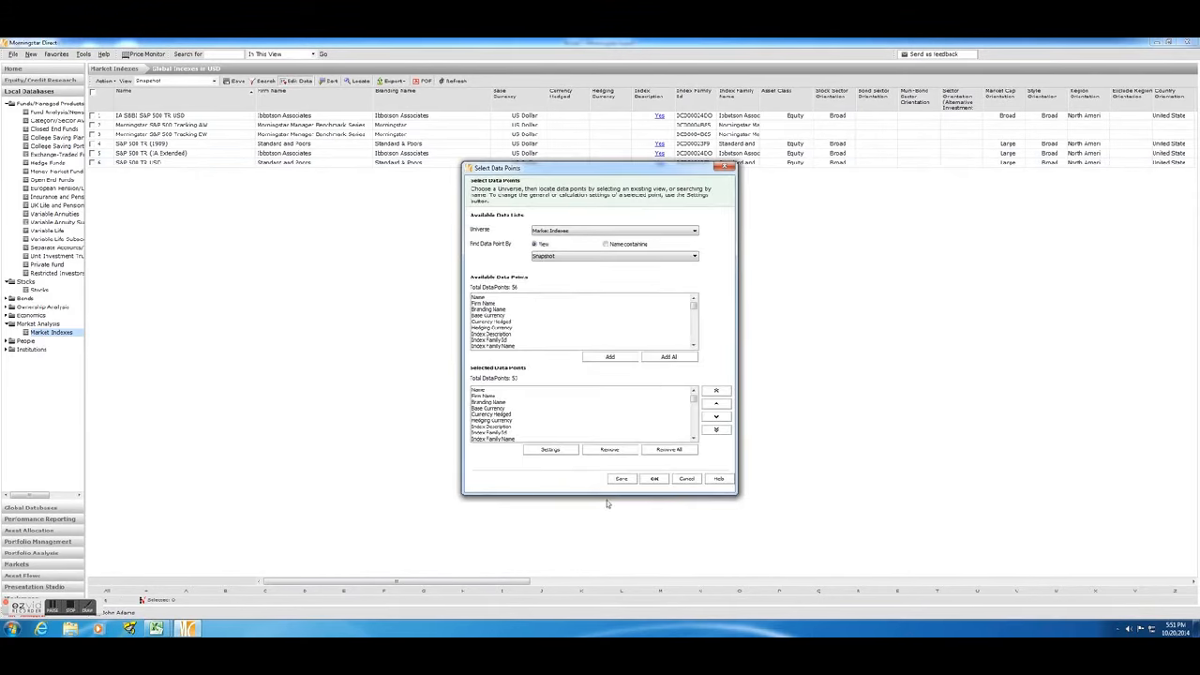
left_click(665, 450)
left_click(583, 259)
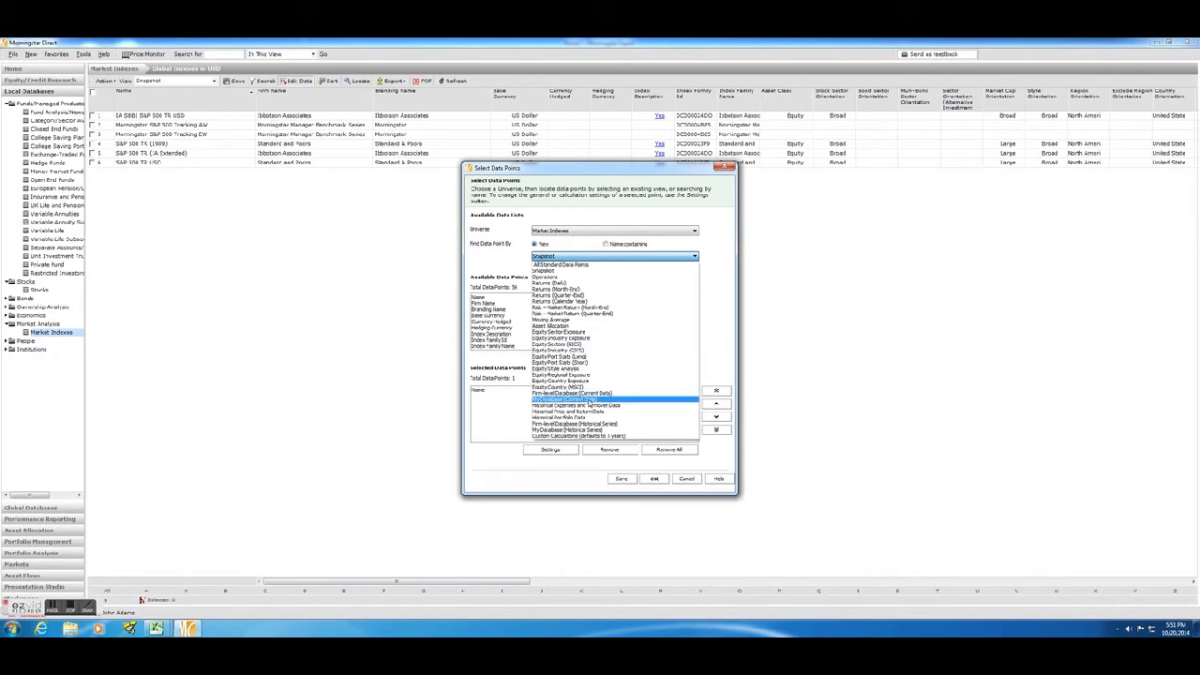
left_click(588, 411)
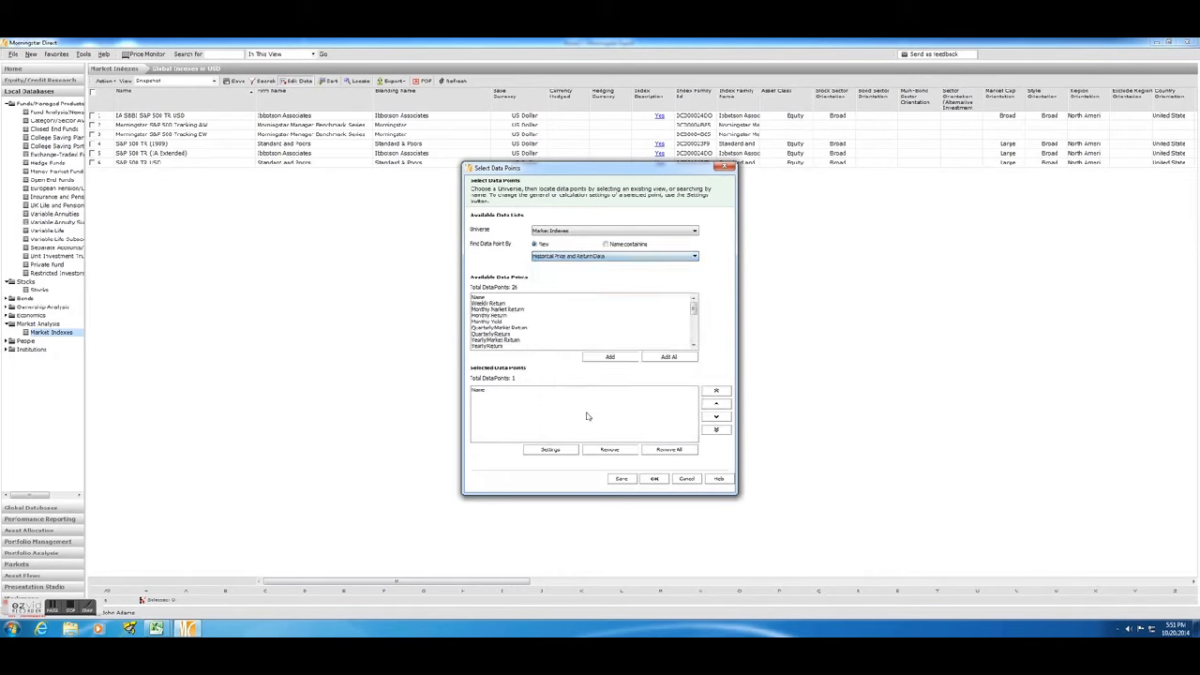
left_click(490, 316)
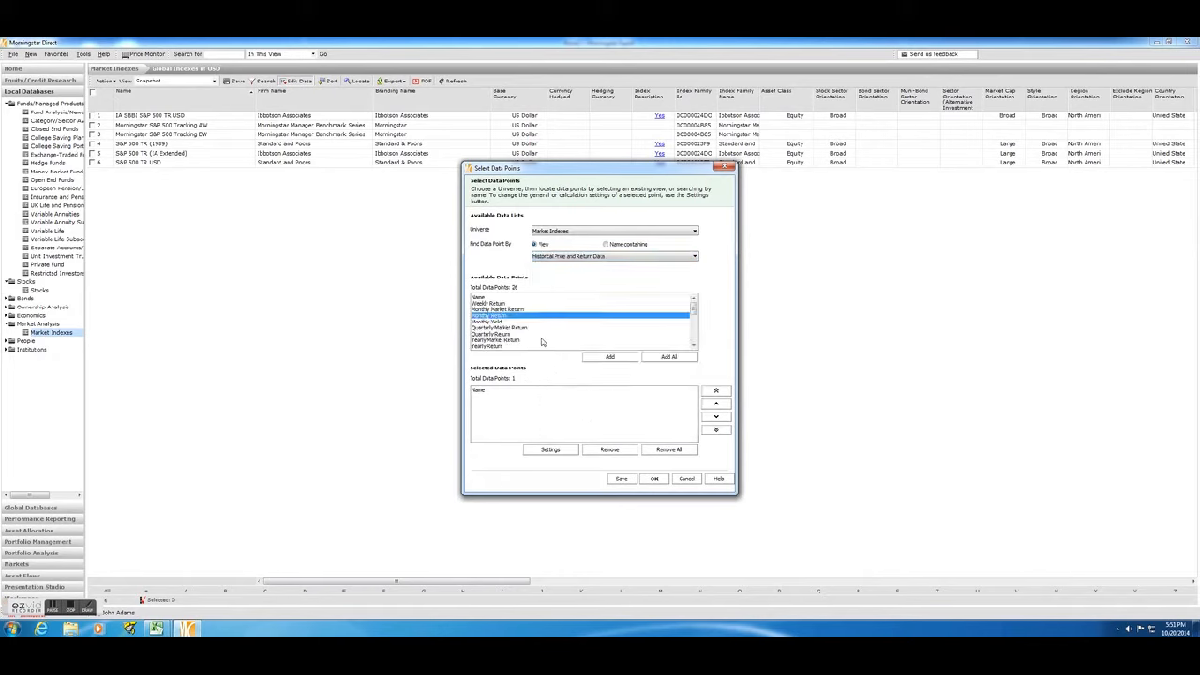
left_click(609, 357)
Set the Monthly Return calculation's start date to October 2009 and apply the data point selection.
left_click(496, 397)
left_click(552, 449)
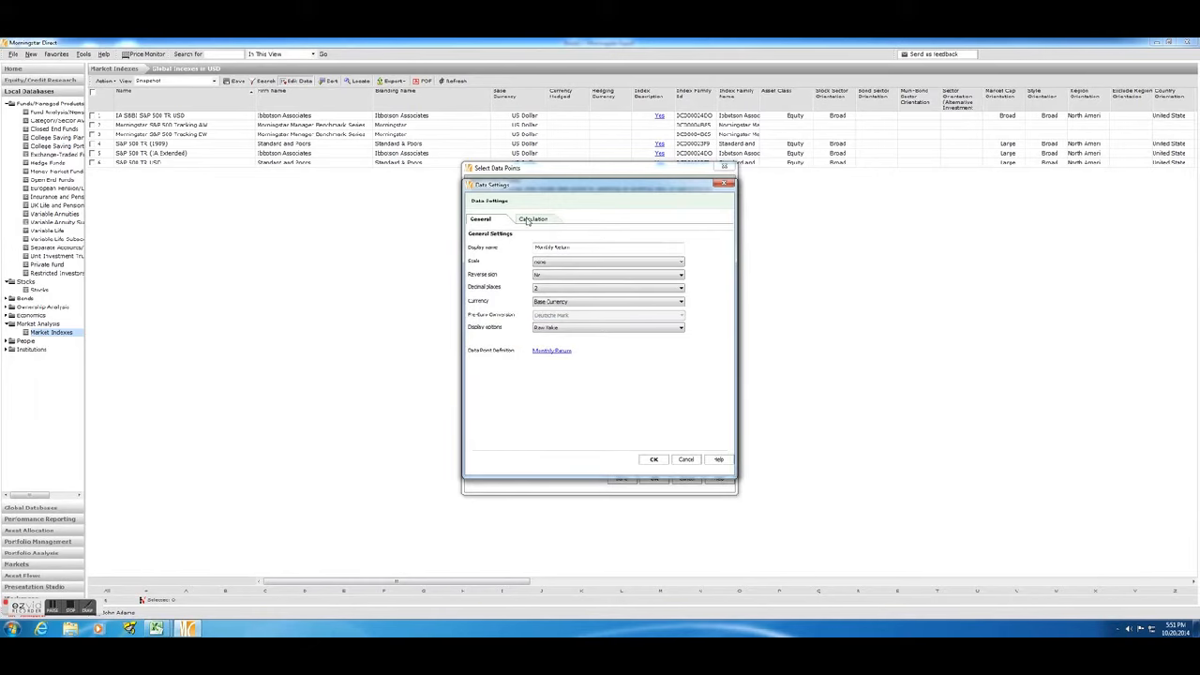
left_click(530, 219)
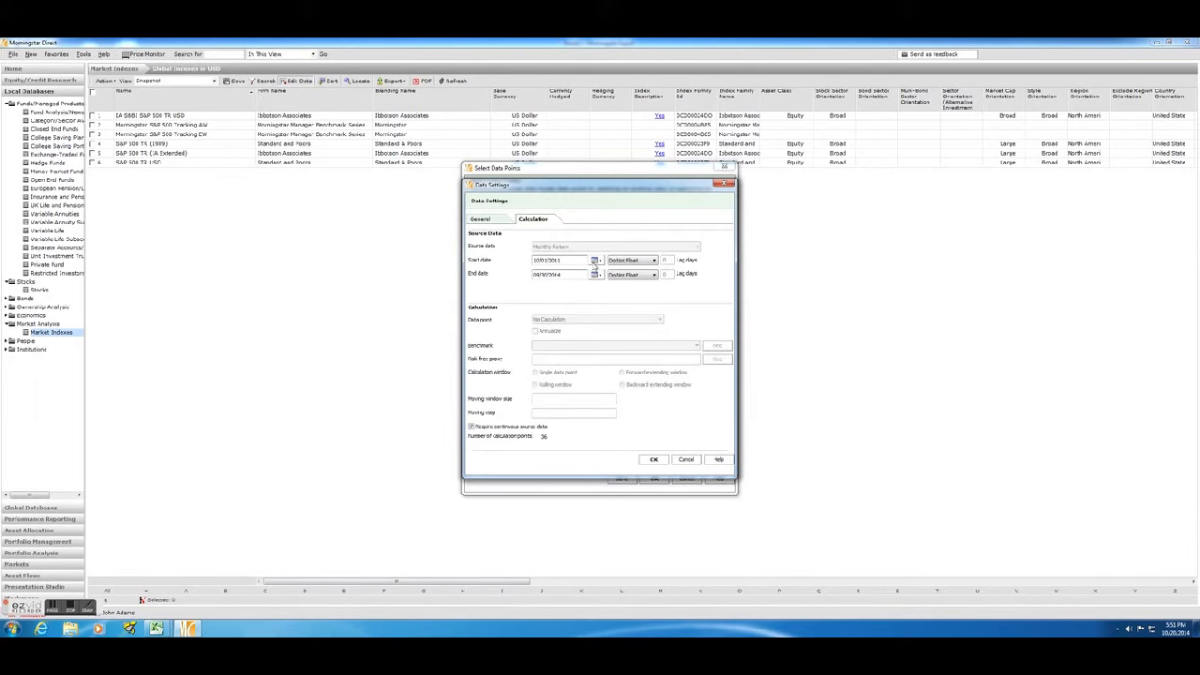
left_click(595, 262)
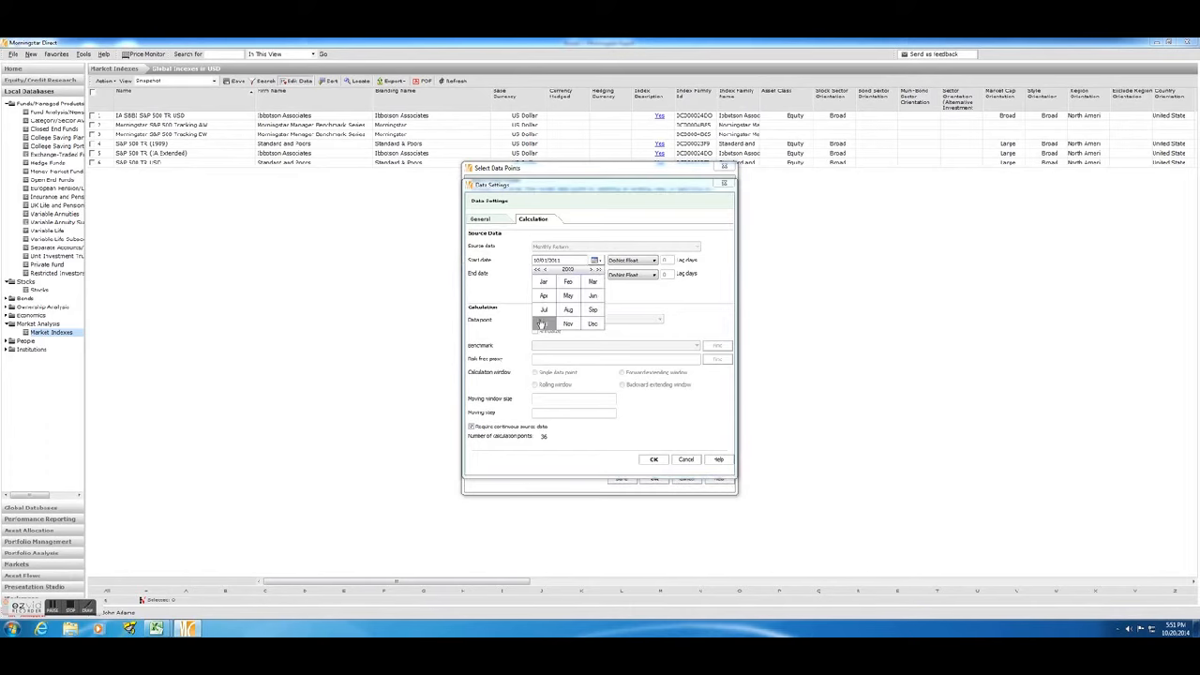
left_click(541, 324)
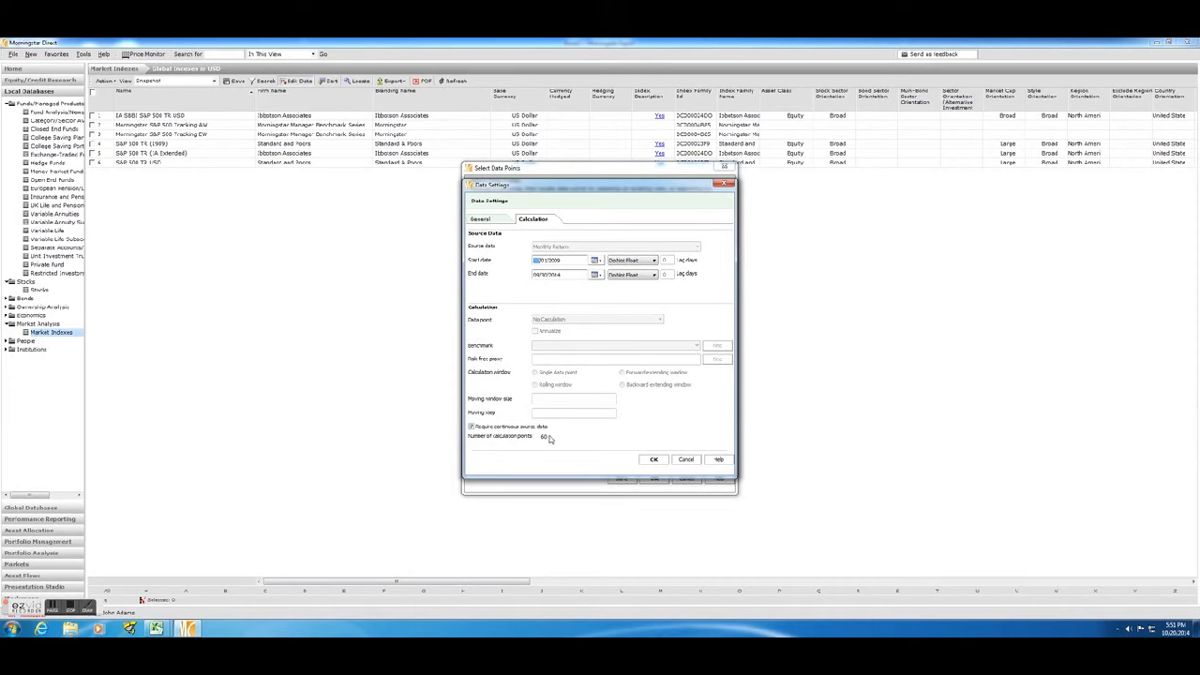
left_click(653, 458)
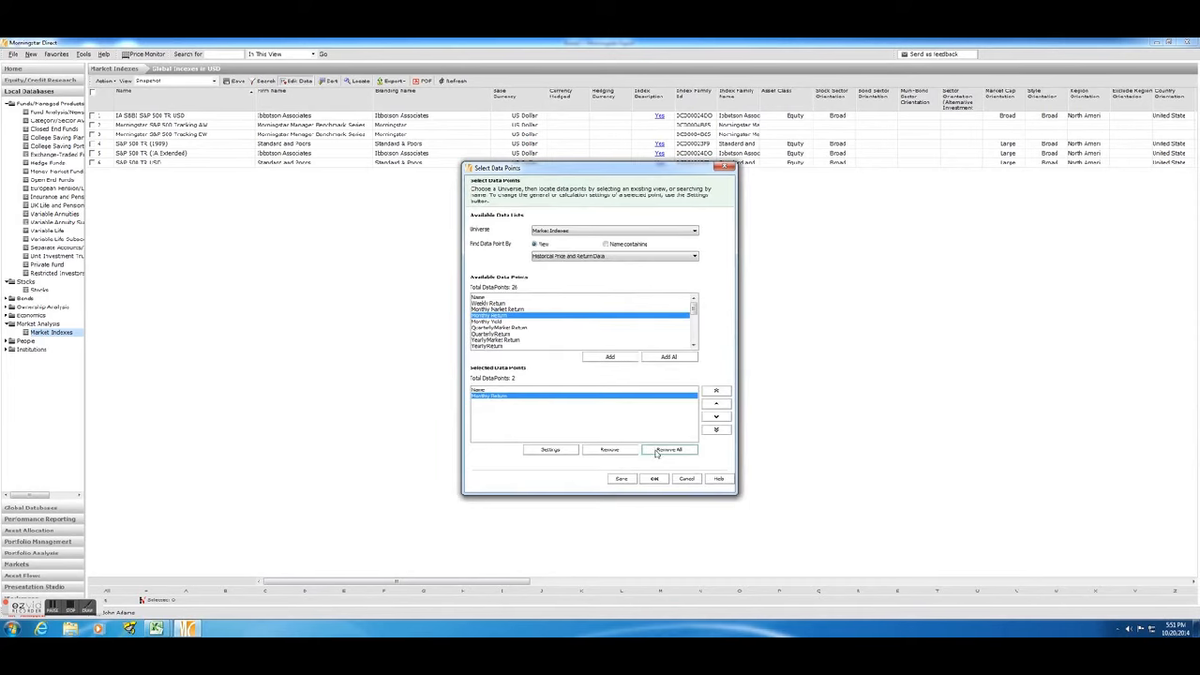
left_click(654, 479)
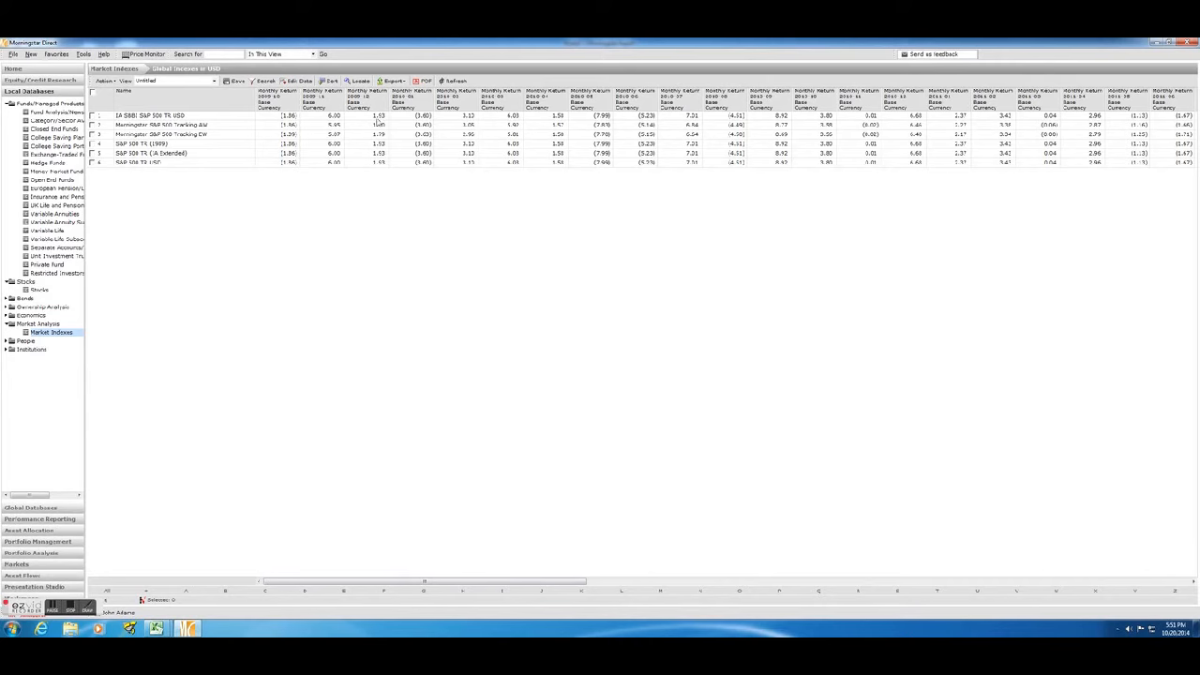
Export the index monthly returns to Excel and switch to the newly exported workbook.
left_click(384, 81)
left_click(389, 92)
left_click(609, 371)
mouse_move(160, 627)
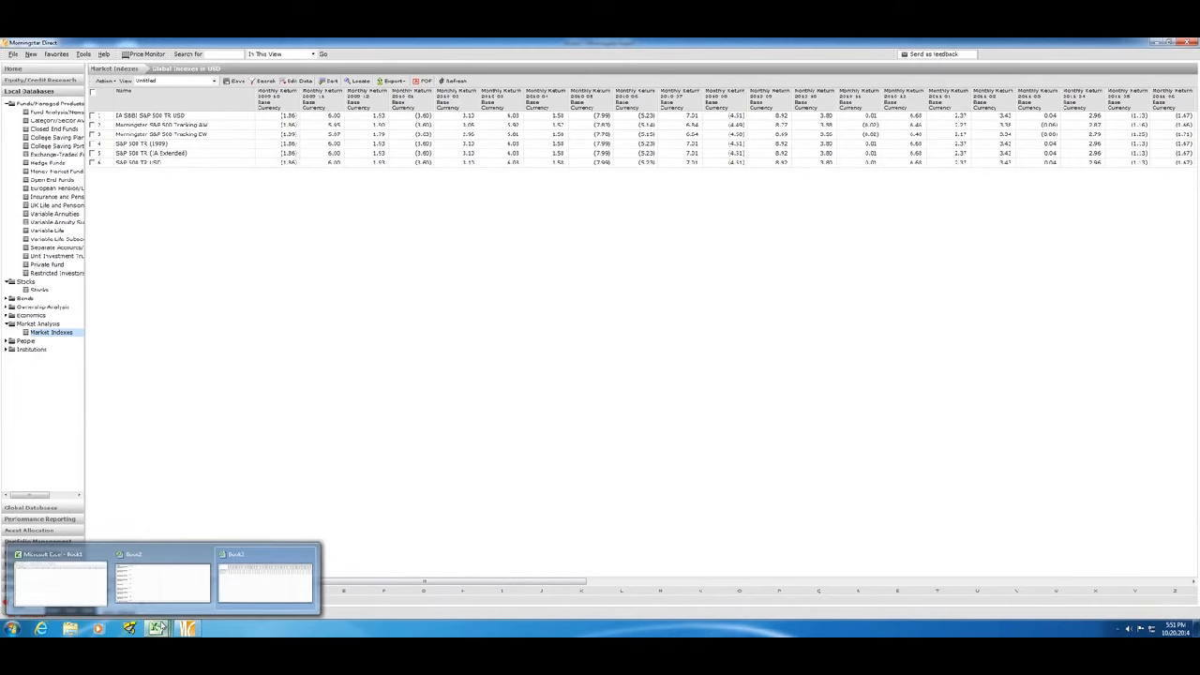
left_click(253, 582)
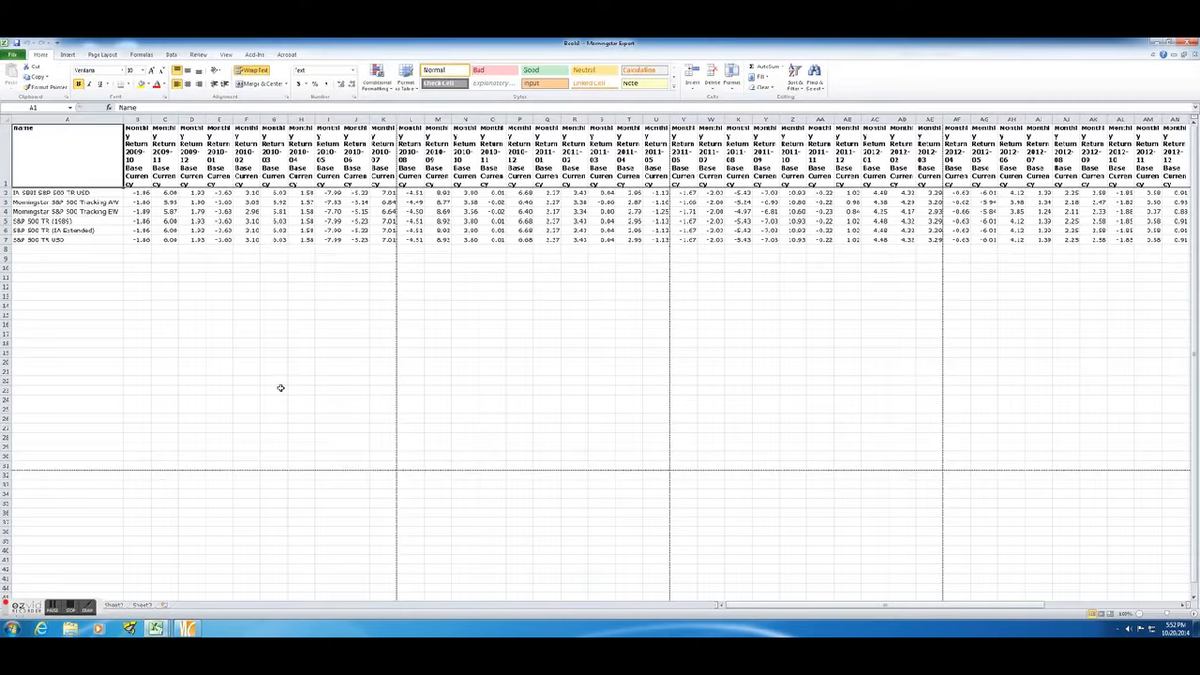
Delete rows 2 to 6, leaving only the S&P 500 TR USD returns below the headings.
left_click(6, 193)
left_click_drag(5, 193, 12, 231)
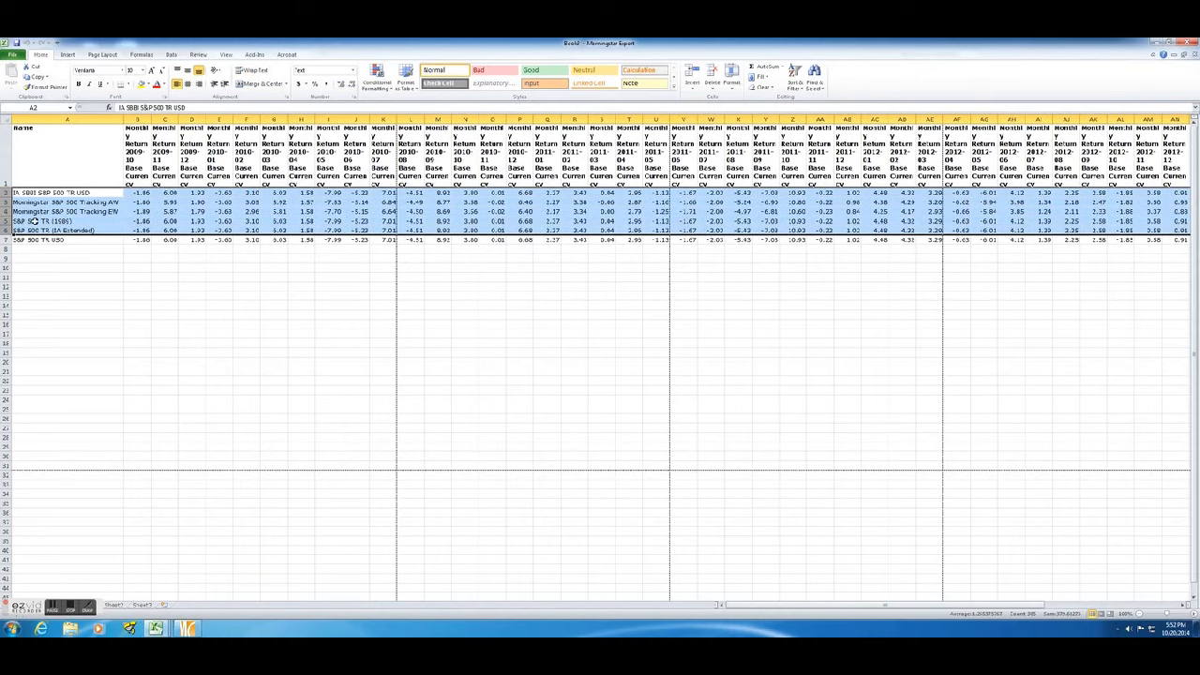
right_click(35, 221)
left_click(59, 292)
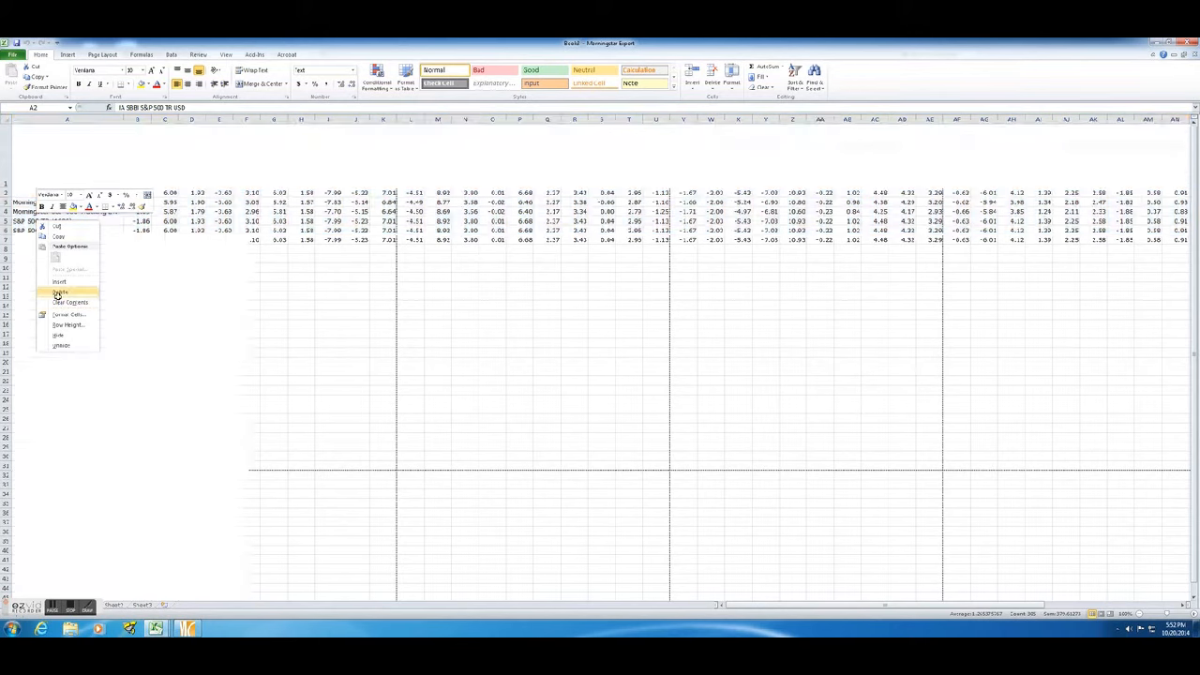
left_click(116, 286)
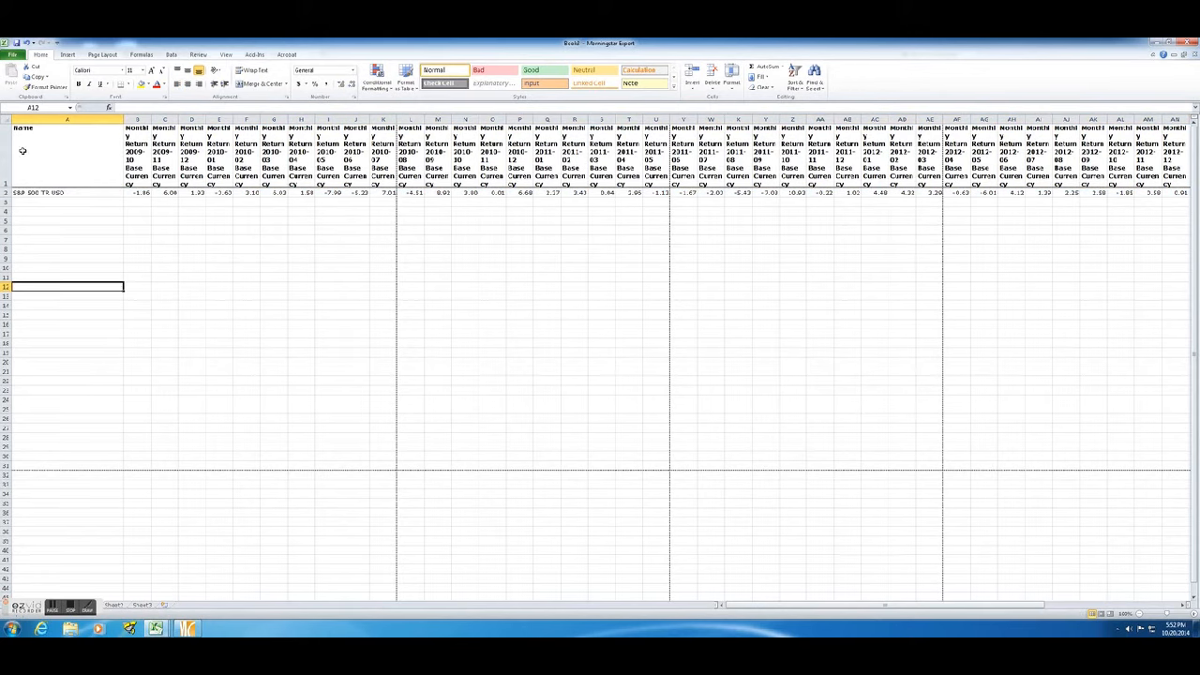
Copy rows 1 and 2 containing the month headings and the S&P 500 TR USD returns.
left_click_drag(5, 150, 17, 192)
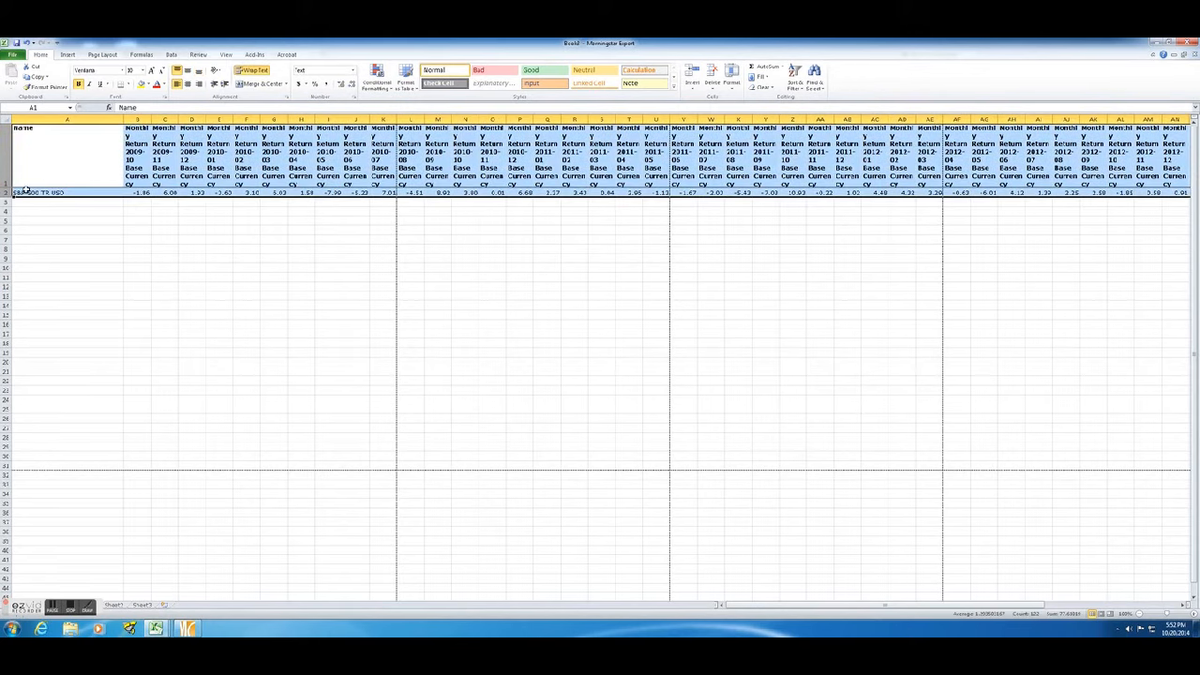
right_click(45, 186)
left_click(66, 199)
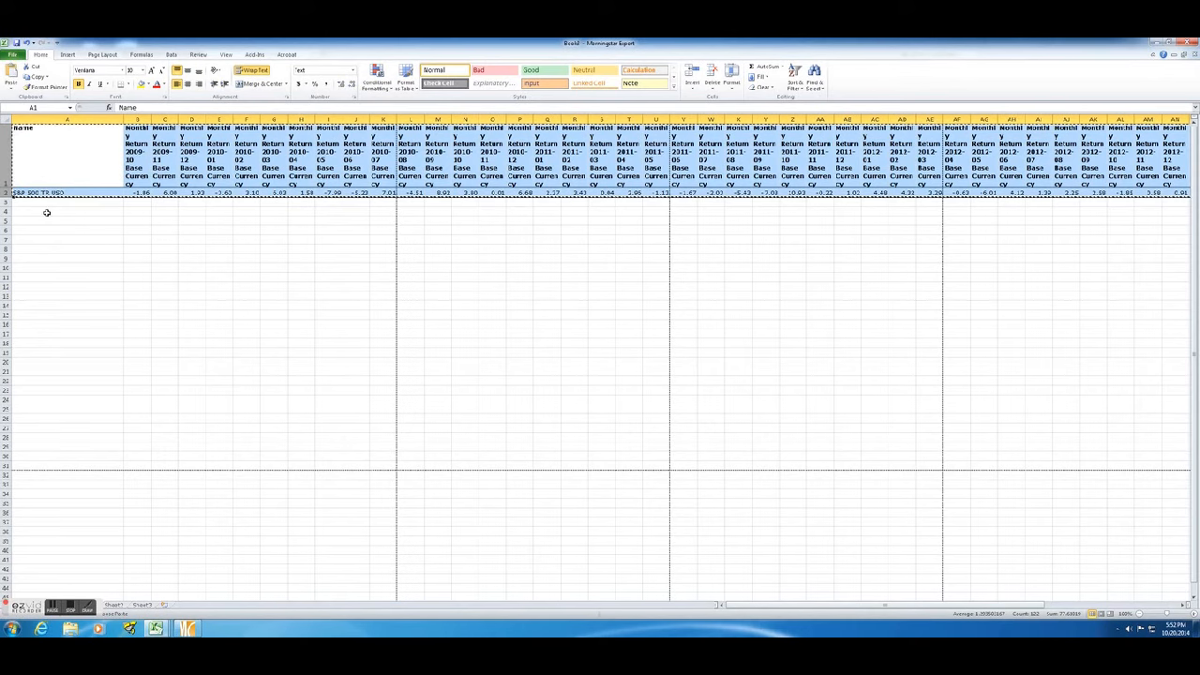
Paste the copied S&P 500 TR USD rows transposed into columns starting at cell A4.
left_click(46, 213)
right_click(46, 213)
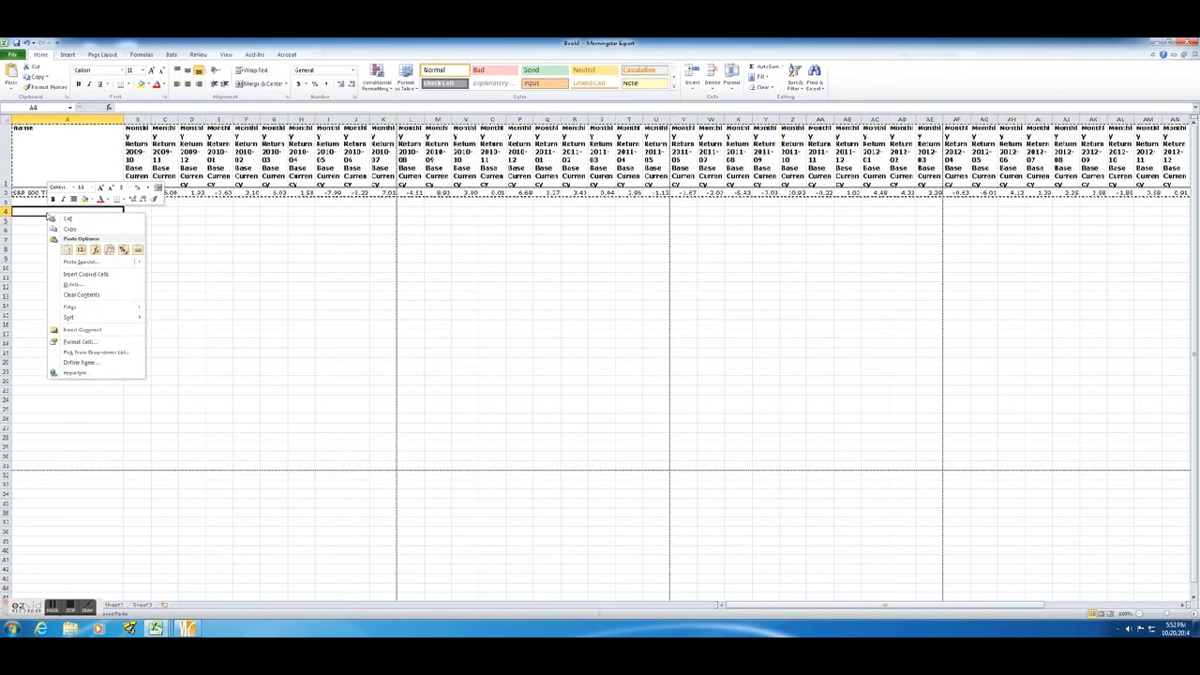
left_click(66, 262)
left_click(94, 304)
left_click(109, 320)
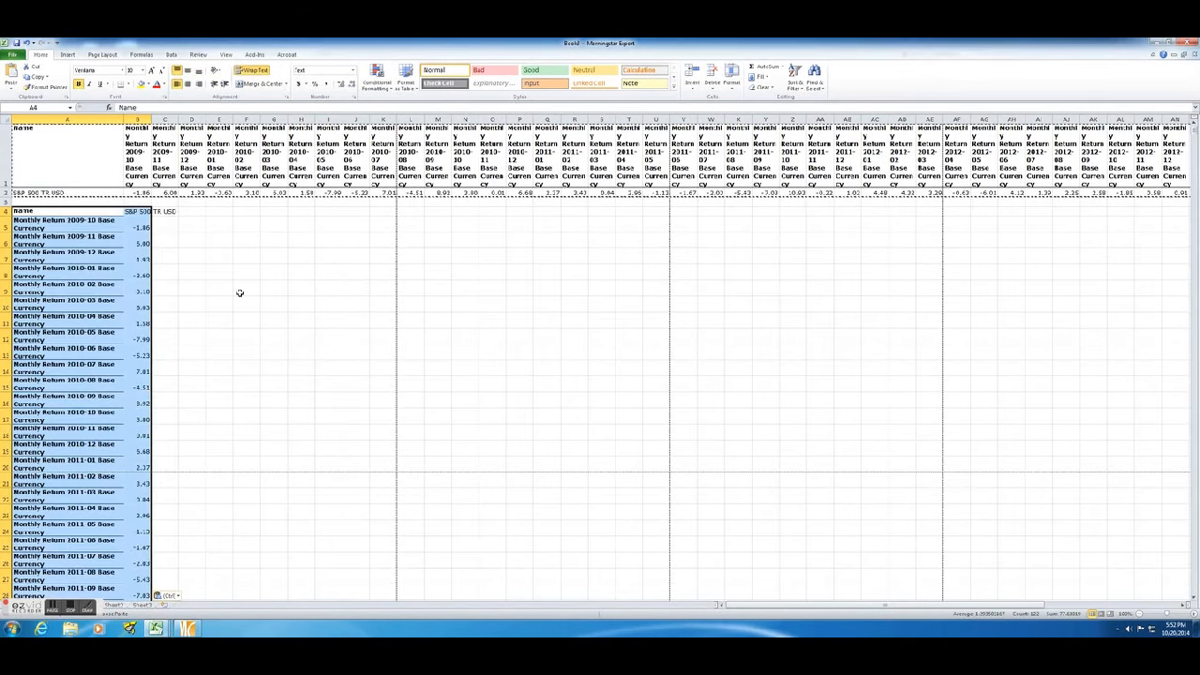
Delete the original horizontal data in rows 1 to 3 and widen column A so each month label fits on one line.
left_click_drag(6, 150, 7, 192)
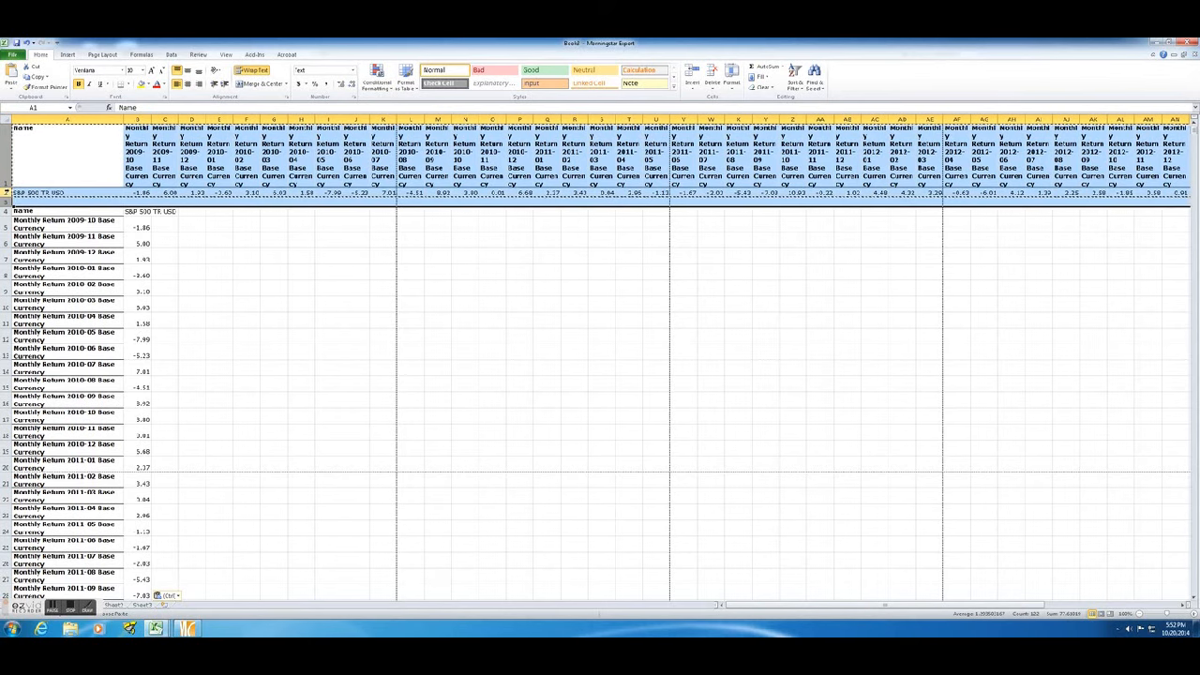
right_click(8, 191)
left_click(34, 262)
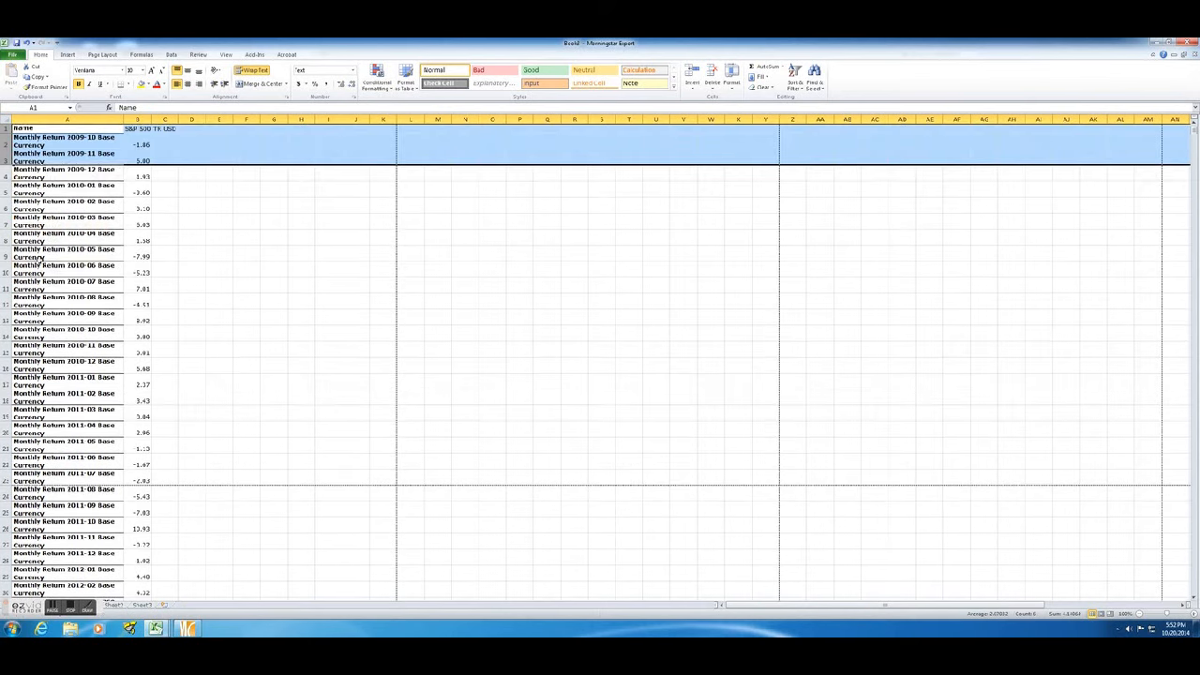
left_click(164, 253)
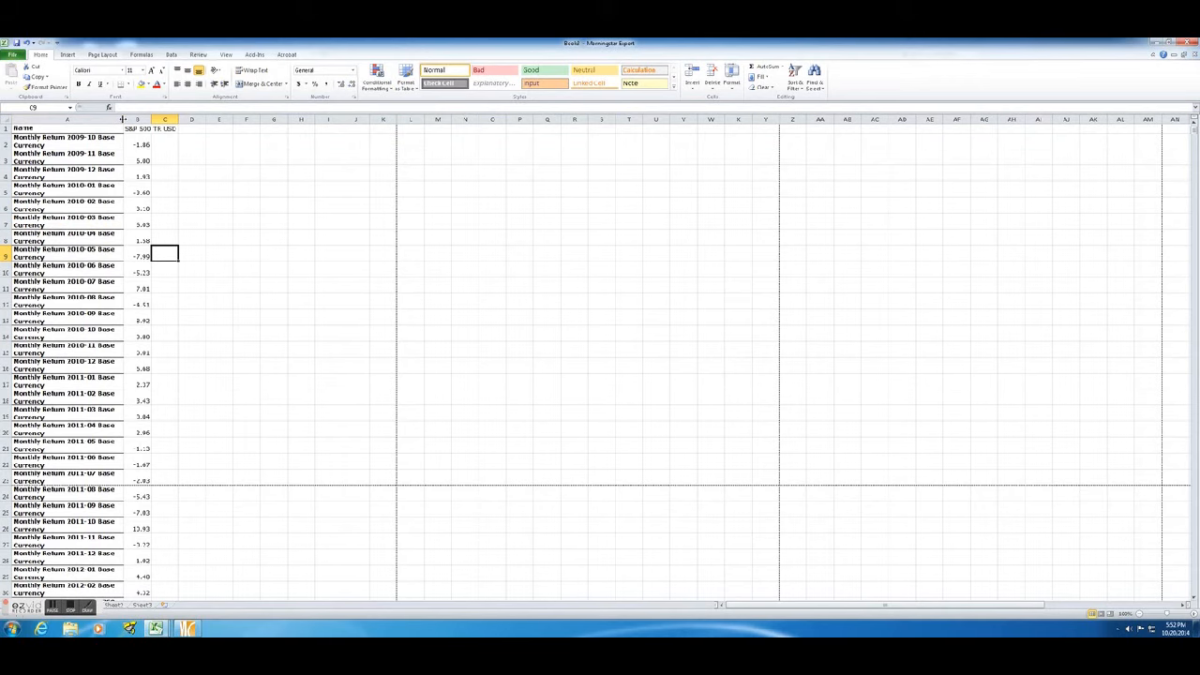
left_click_drag(122, 119, 164, 120)
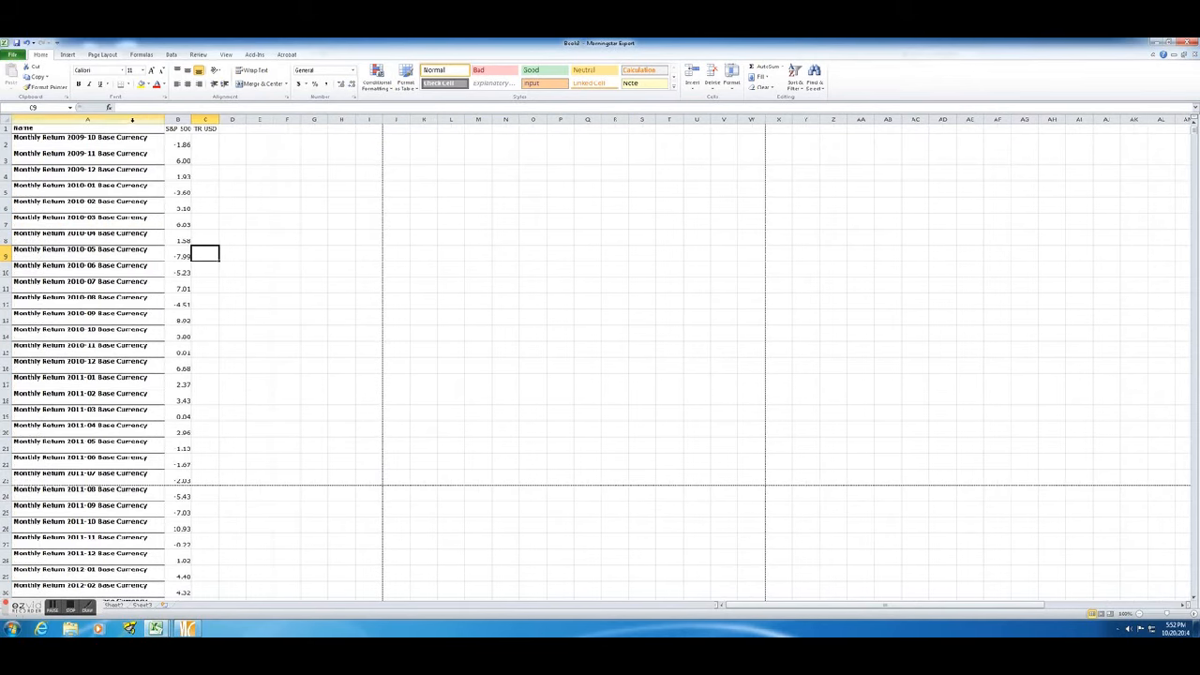
Copy columns A and B containing the month labels and the S&P 500 TR USD returns.
left_click(153, 120)
left_click_drag(161, 120, 178, 120)
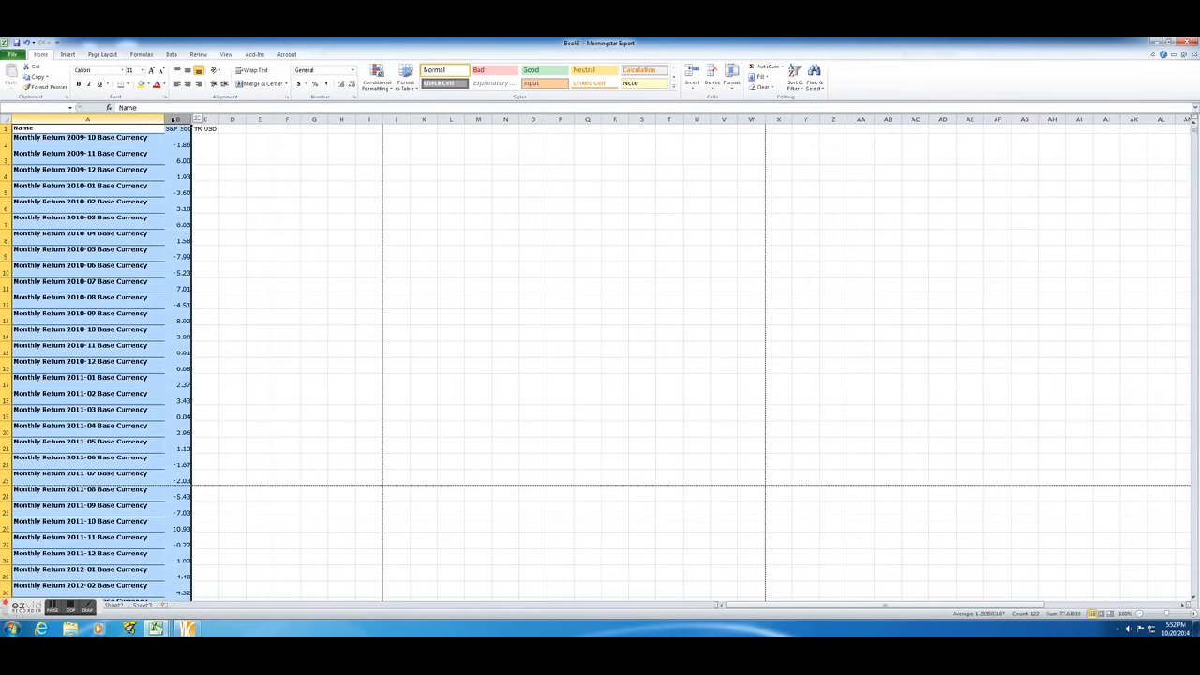
right_click(150, 153)
left_click(166, 169)
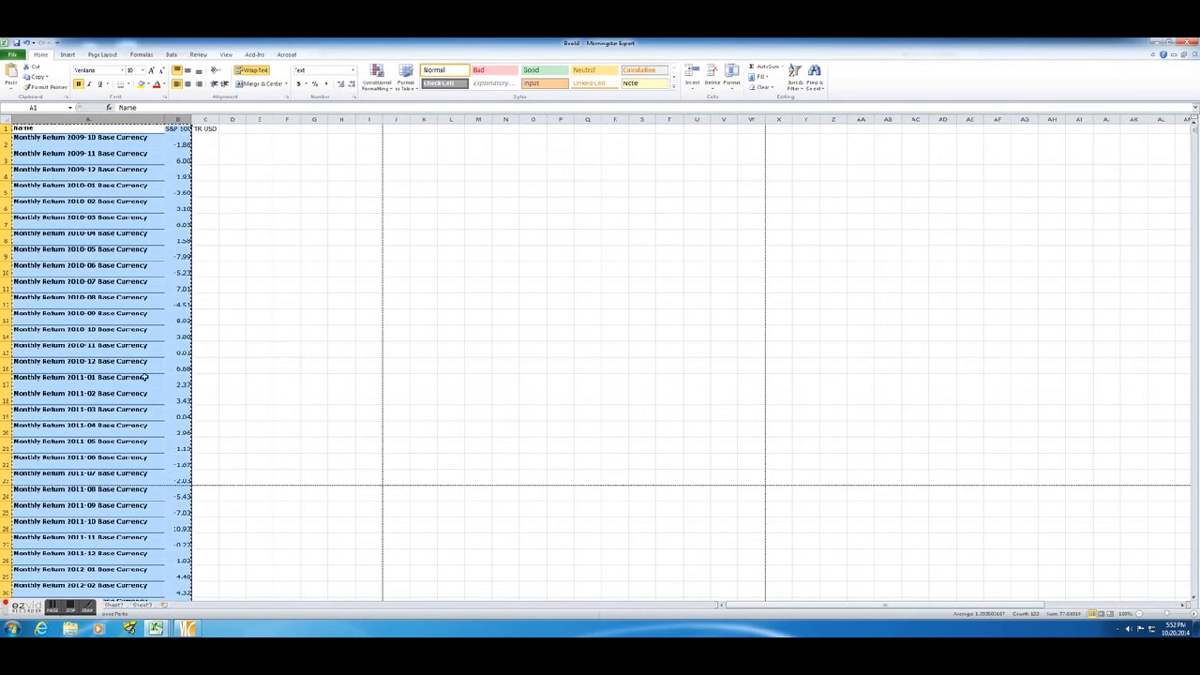
Switch to the Book2 workbook with the Bemis Co Inc returns and paste the copied columns starting at cell C1.
mouse_move(156, 626)
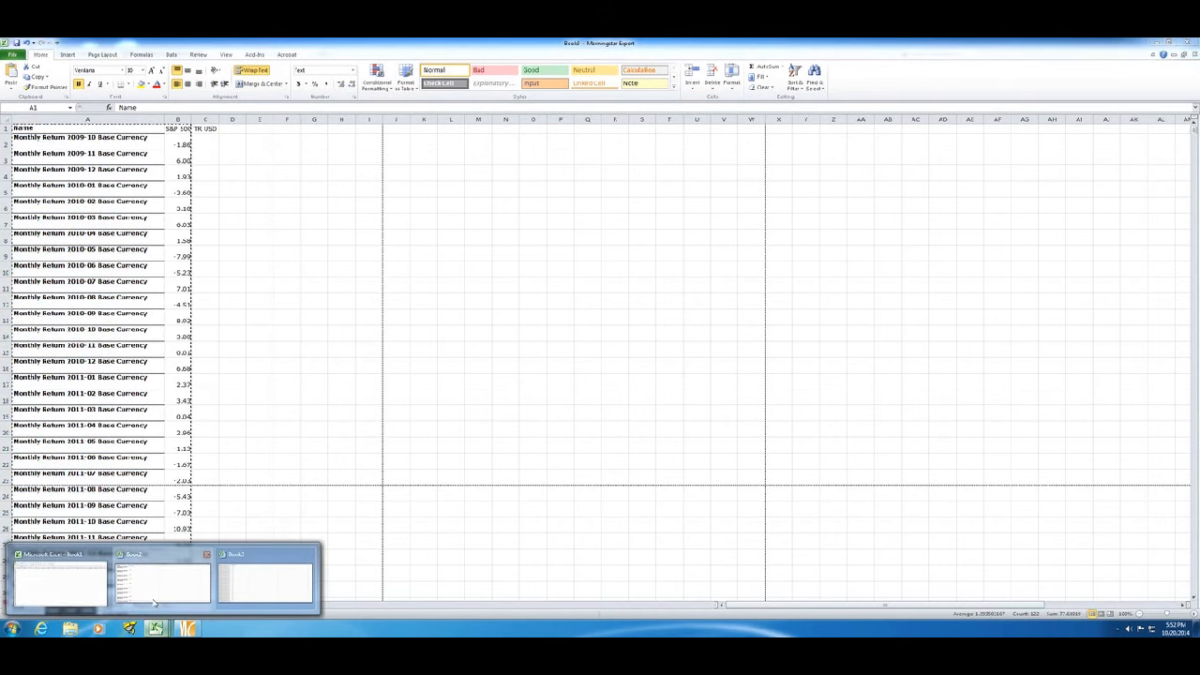
left_click(163, 576)
left_click(215, 134)
right_click(216, 134)
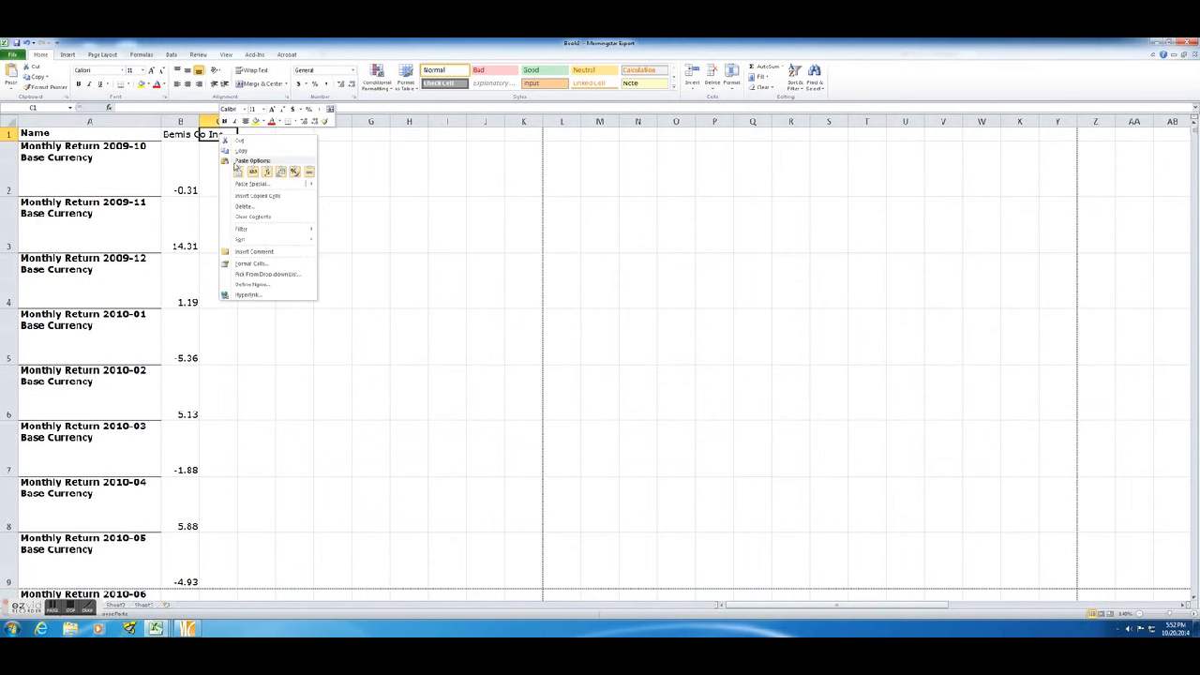
left_click(238, 173)
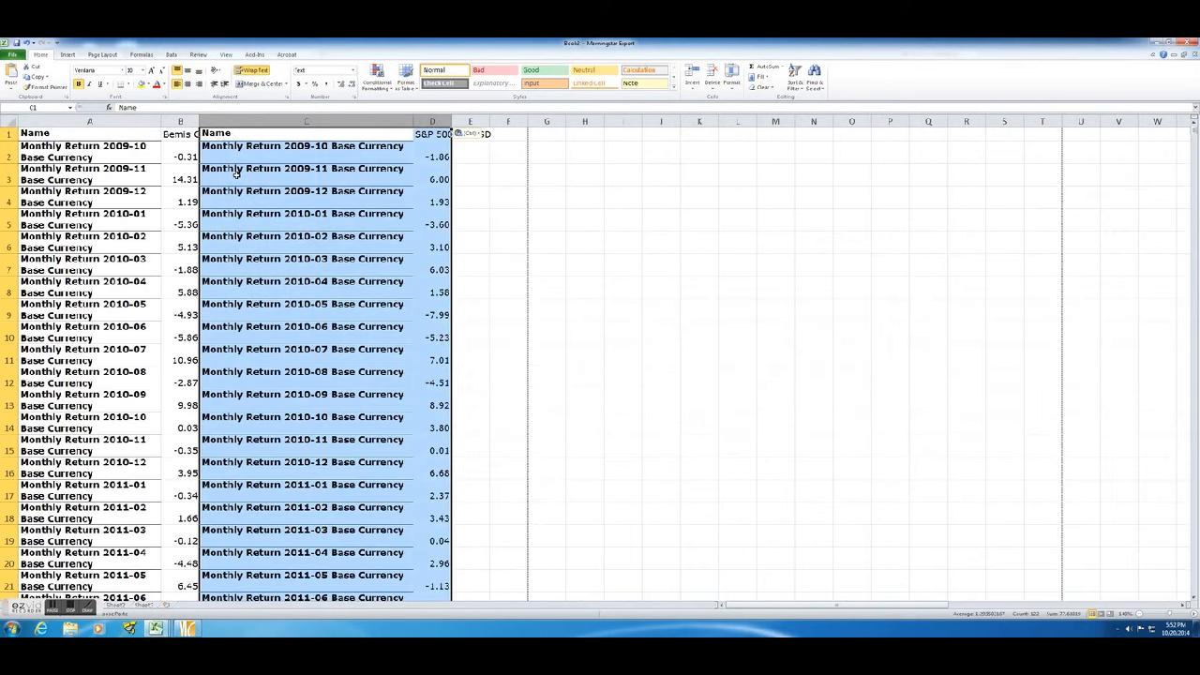
left_click(238, 173)
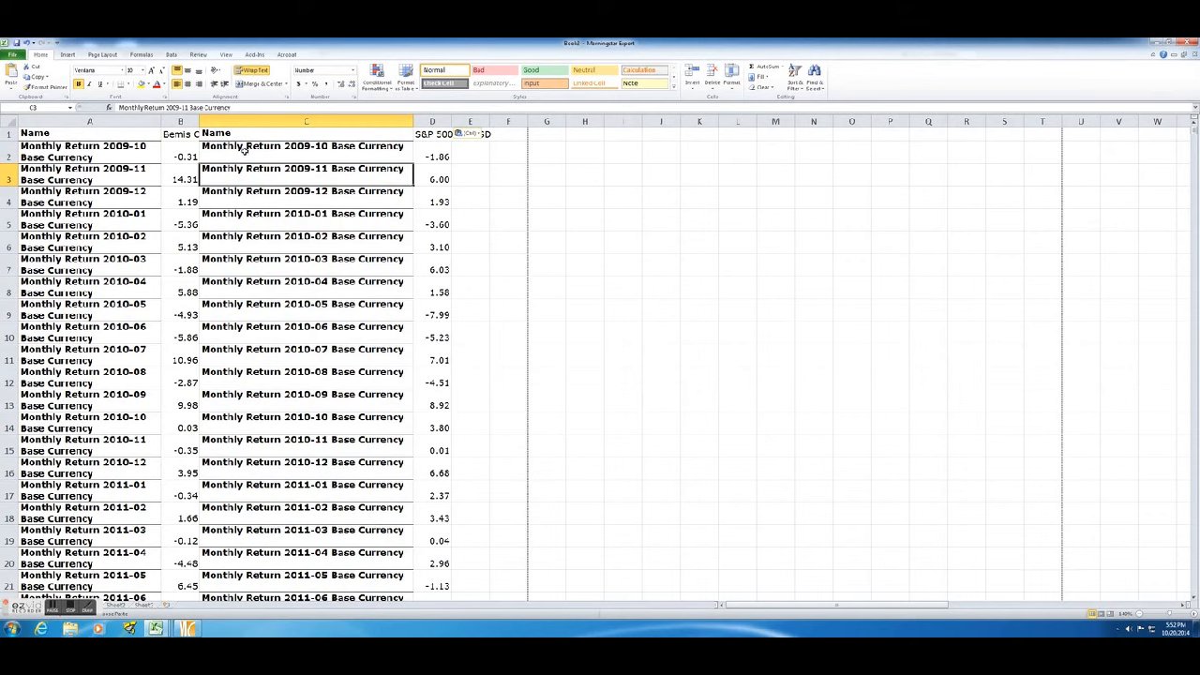
left_click(237, 260)
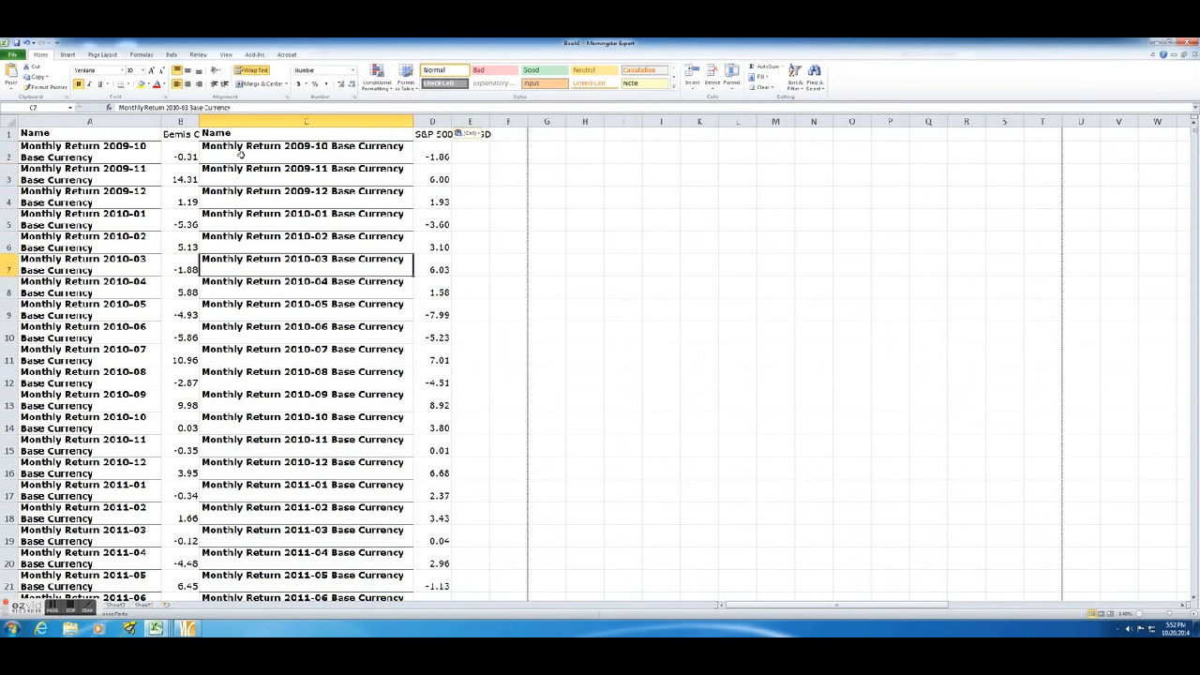
Delete the duplicate month-label column C and widen column B to fit the Bemis Co Inc heading.
left_click(245, 121)
right_click(248, 122)
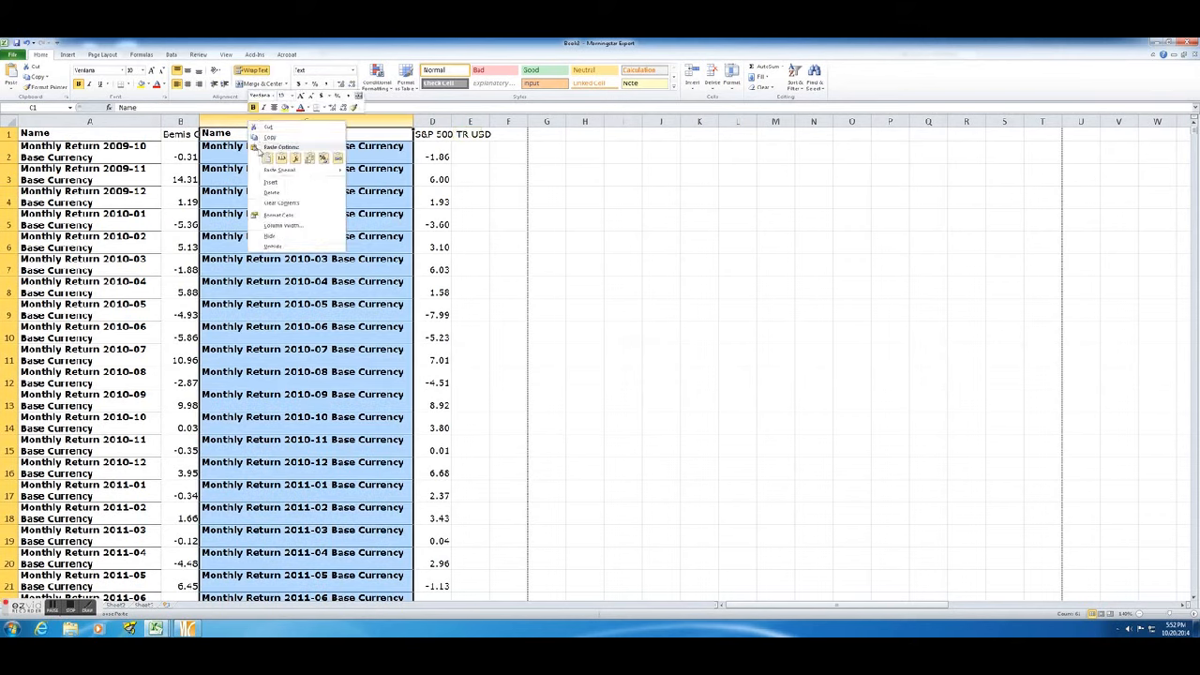
left_click(322, 200)
left_click(323, 201)
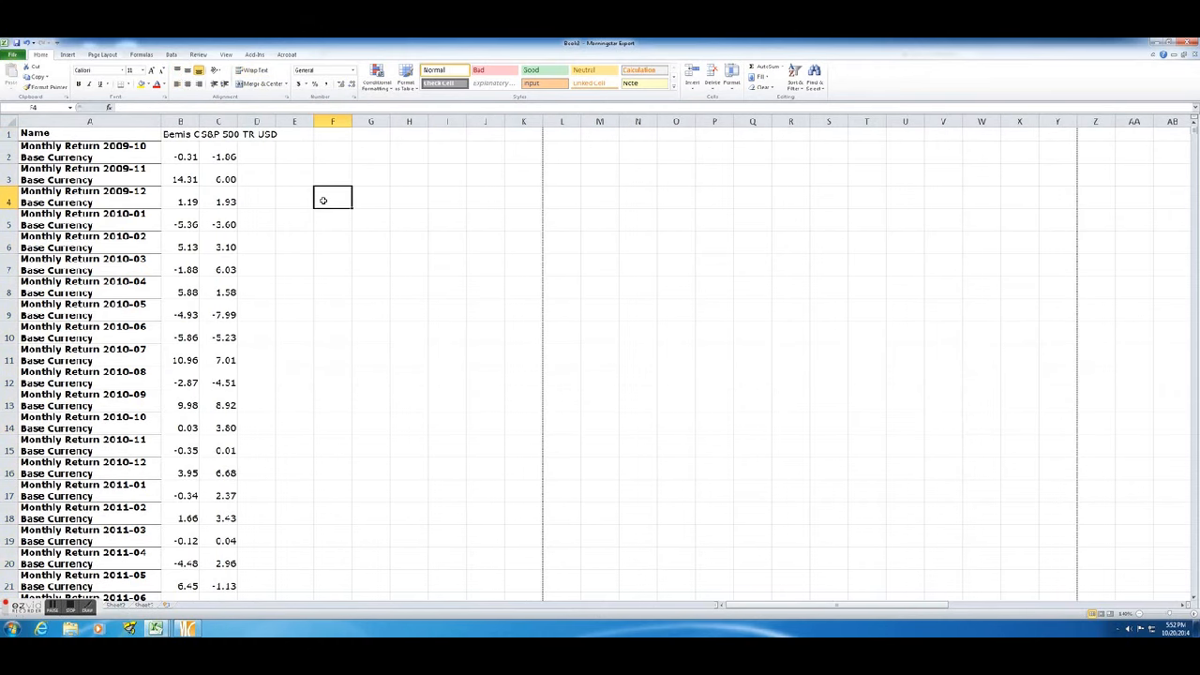
left_click_drag(198, 122, 228, 128)
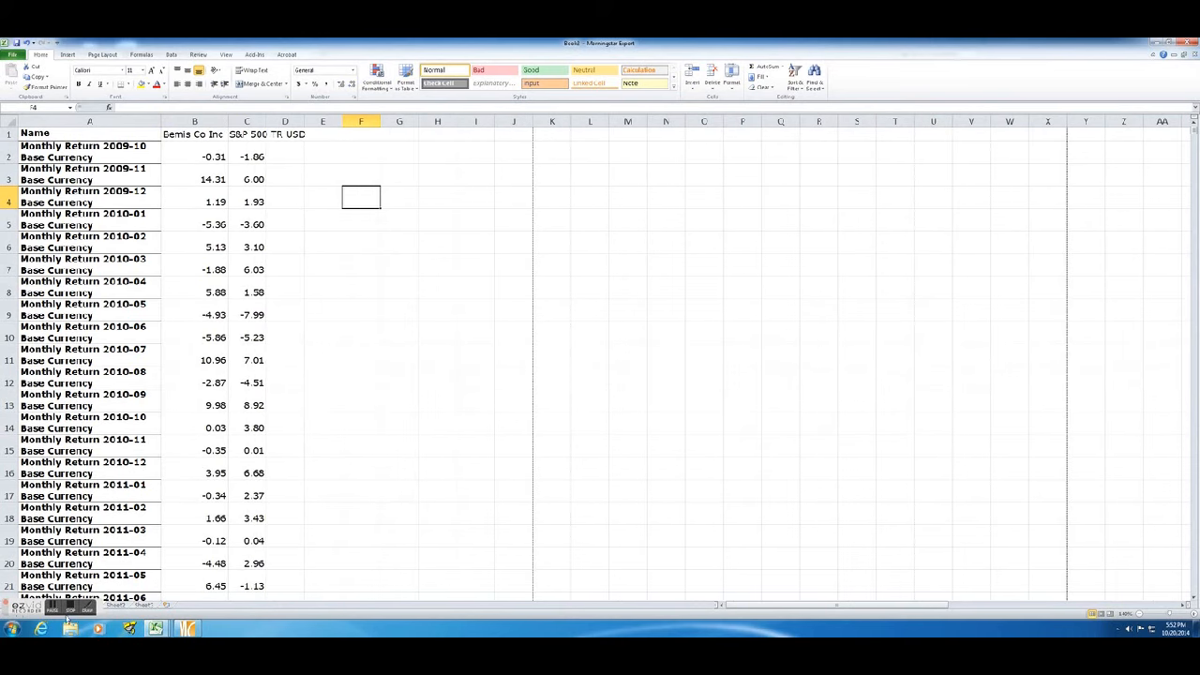
left_click(57, 610)
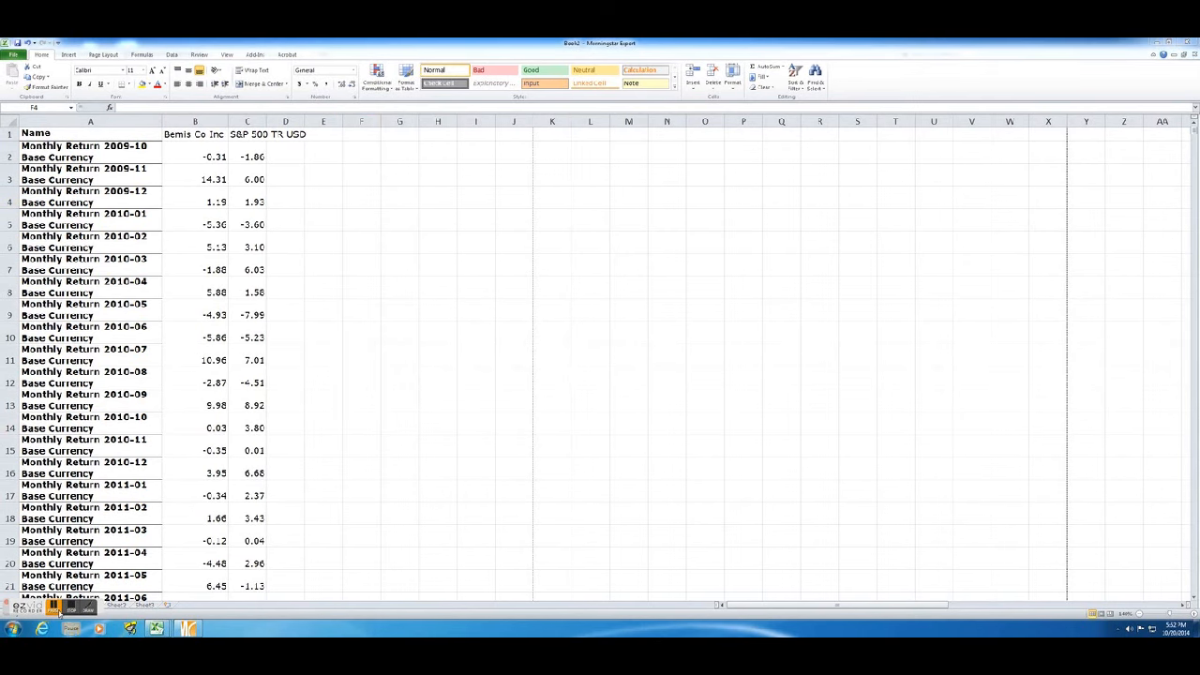